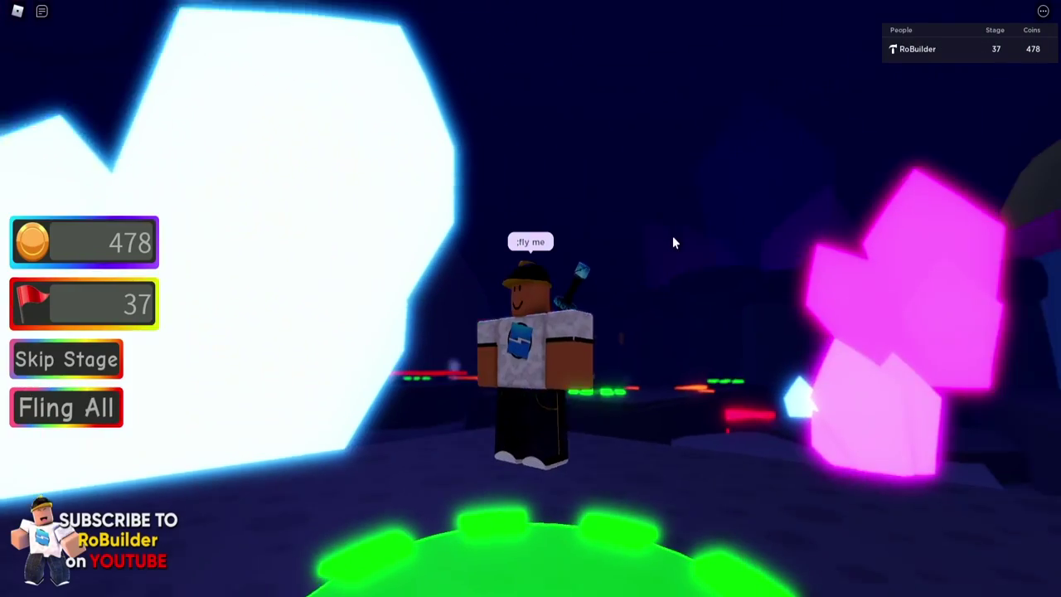
Move the character around the dark crystal cave and into the candy area to compare the lighting of the two zones
key("s")
key("s")
key("w")
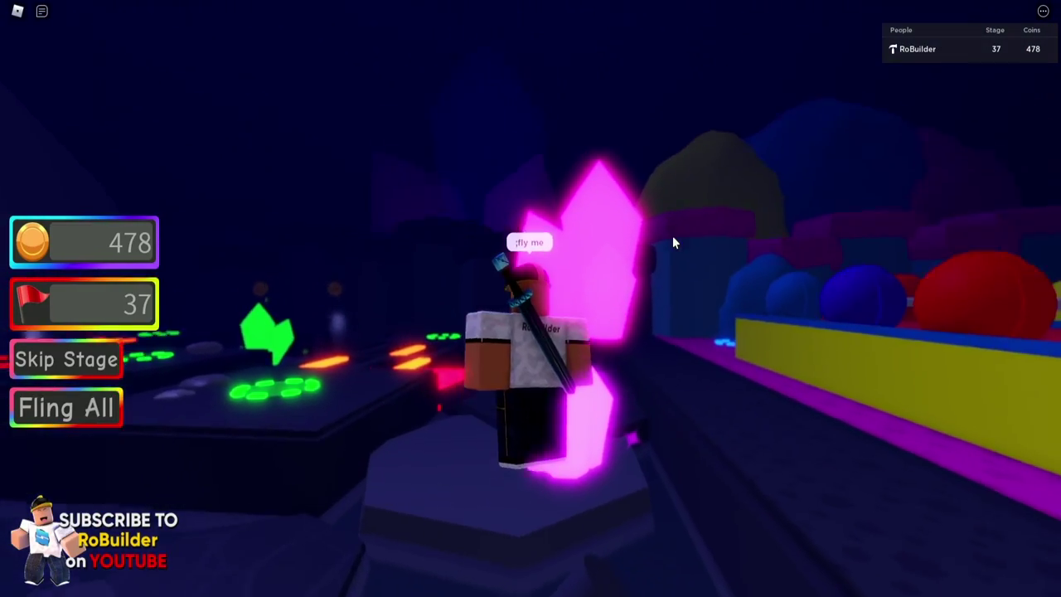
key("s")
key("w")
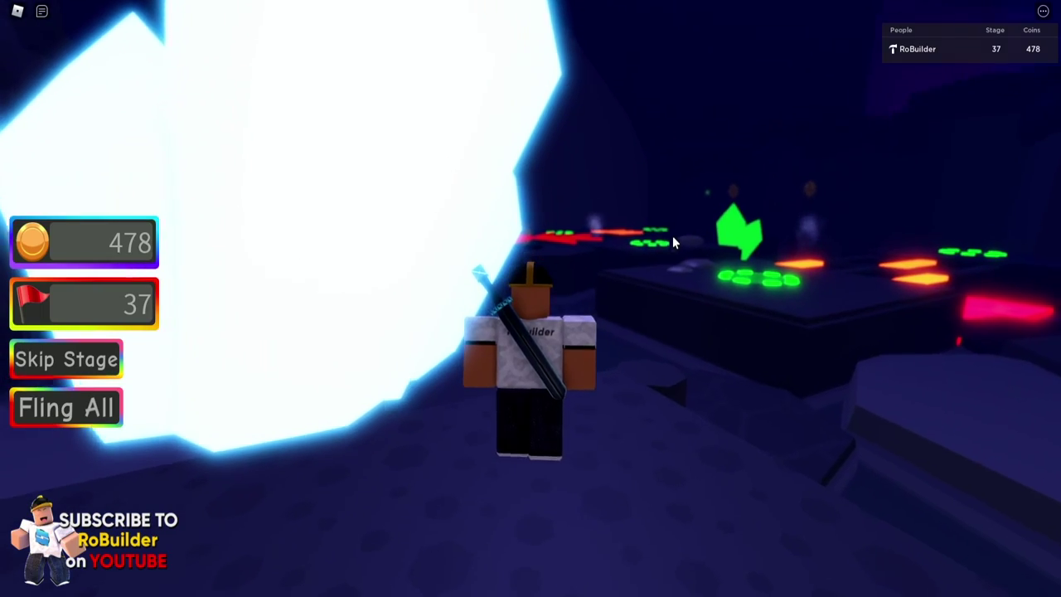
key("s")
key("w")
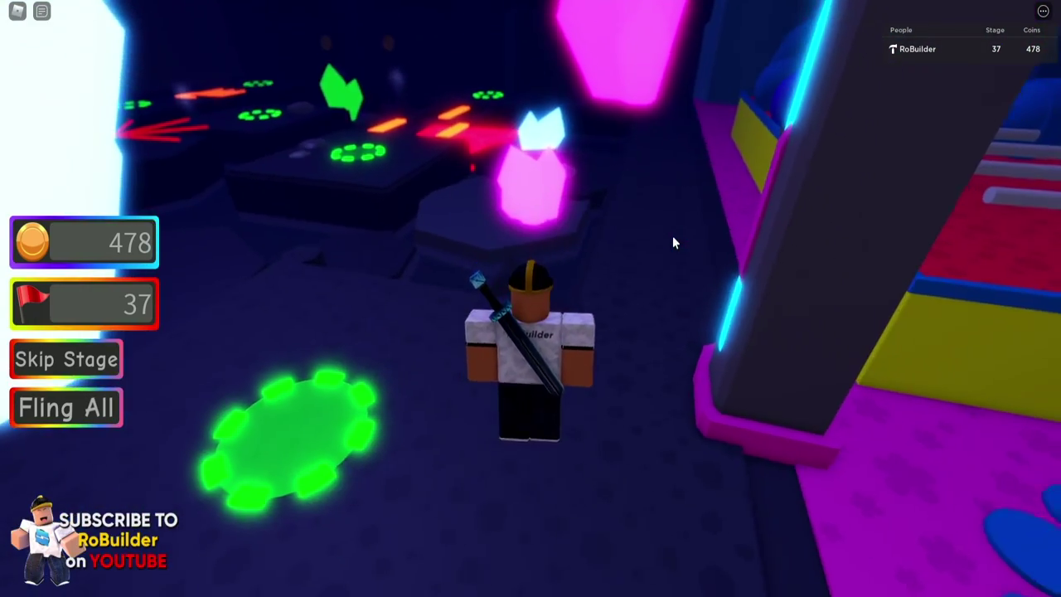
key("w")
key("w")
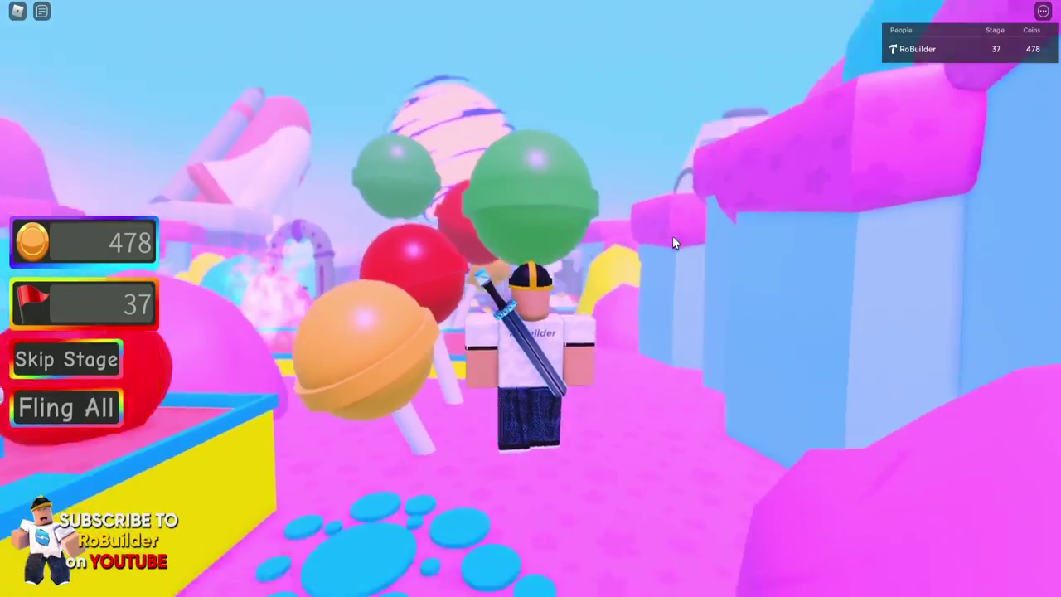
Fly through the crystal cave's blue portal and across the haunted night area to view how the lighting differs
key("w")
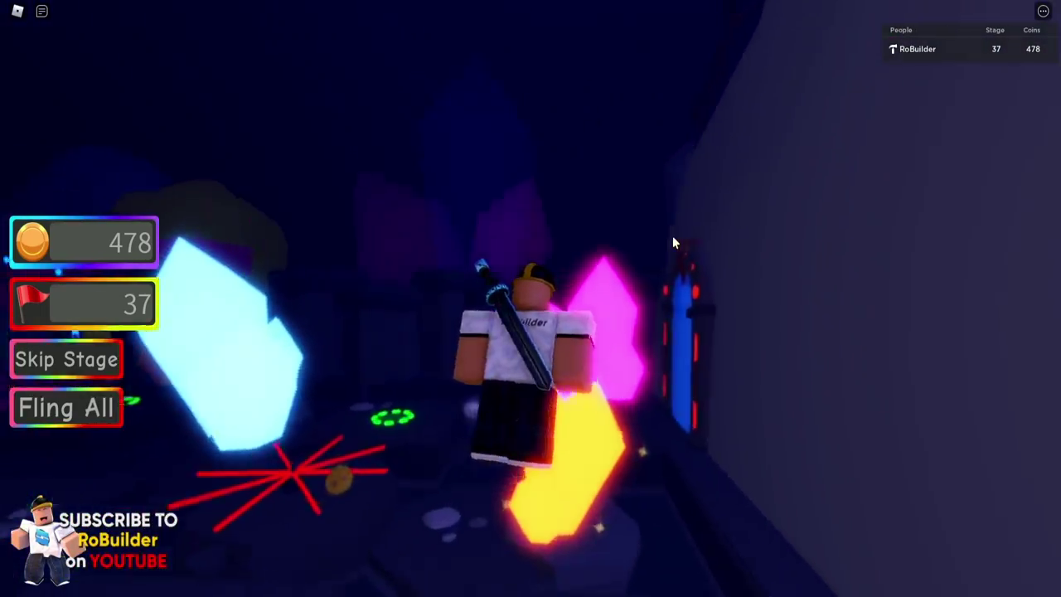
key("w")
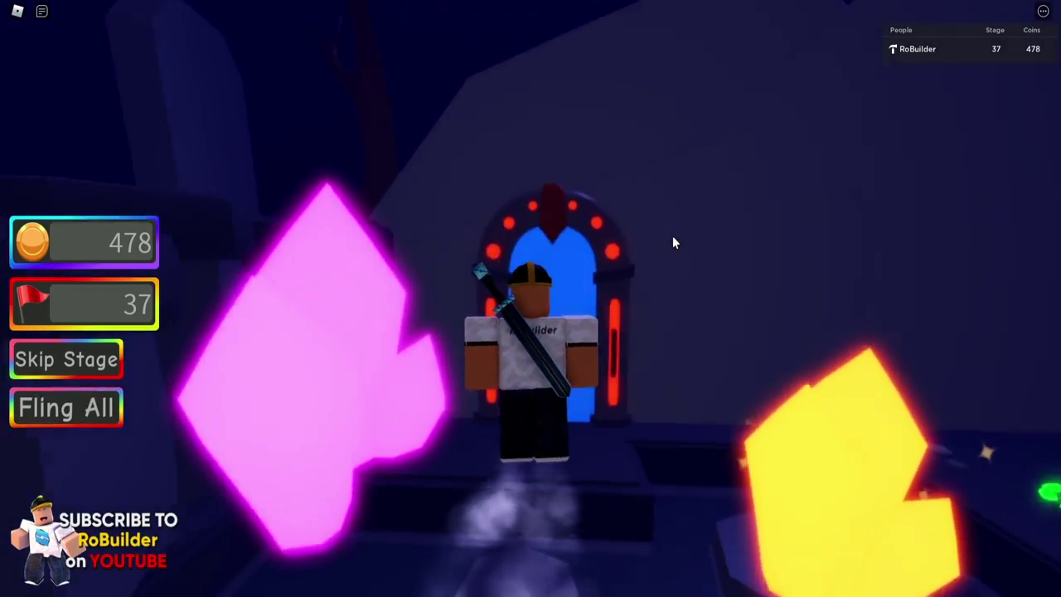
key("w")
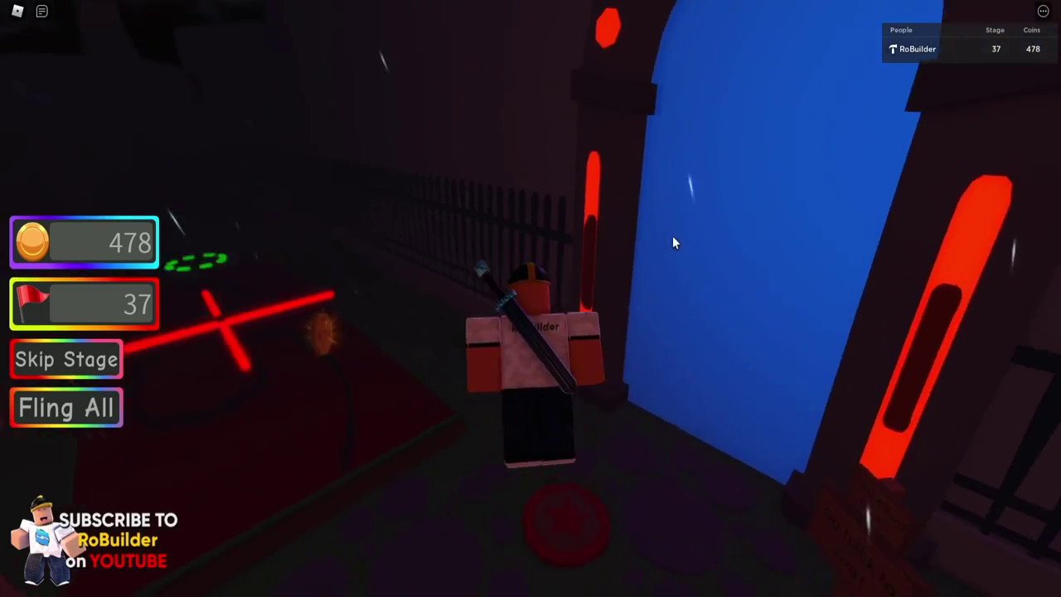
key("w")
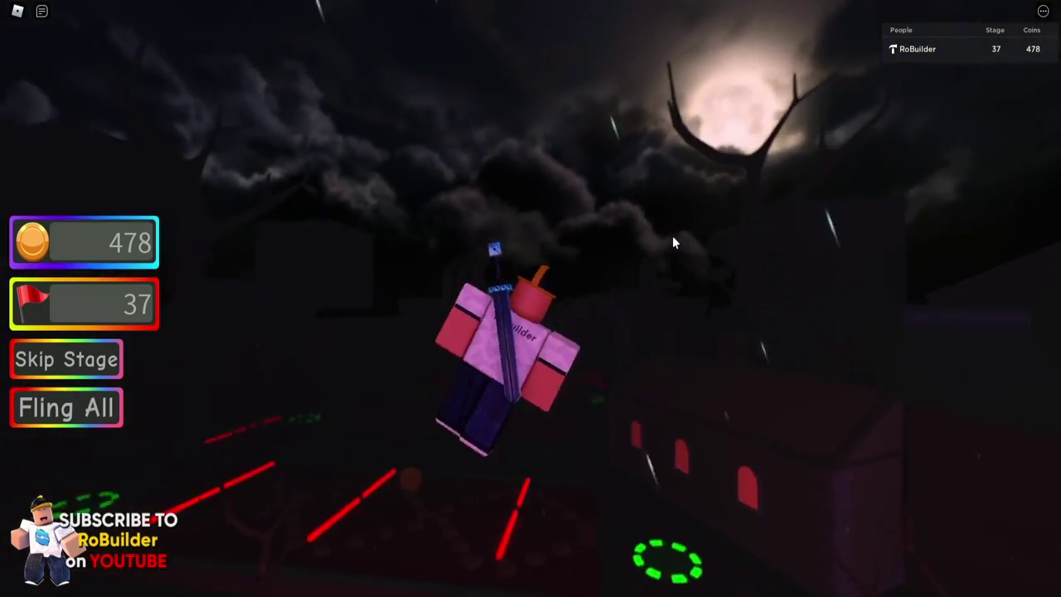
key("w")
key("w")
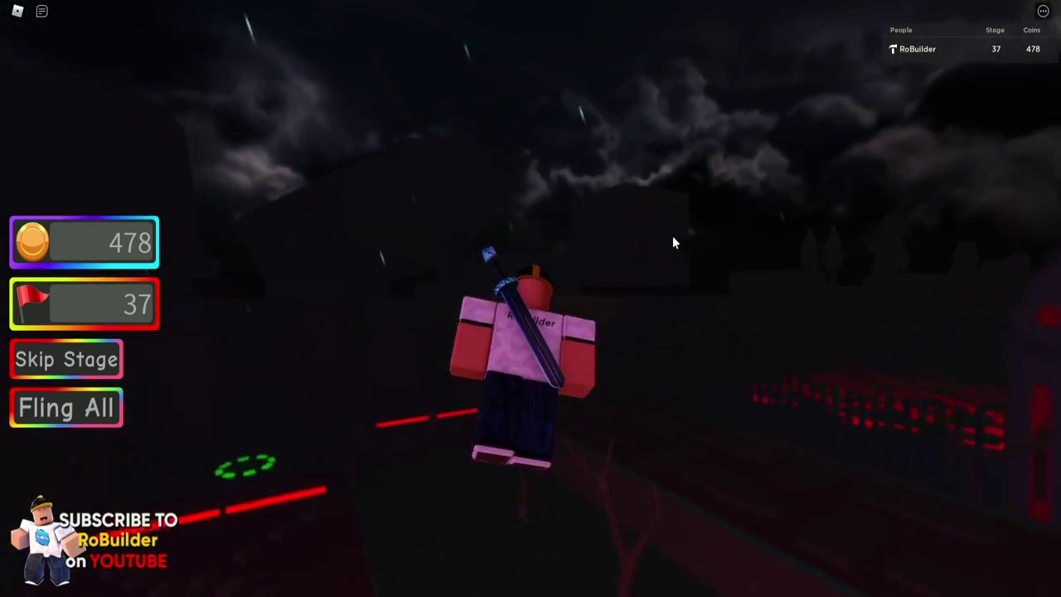
key("w")
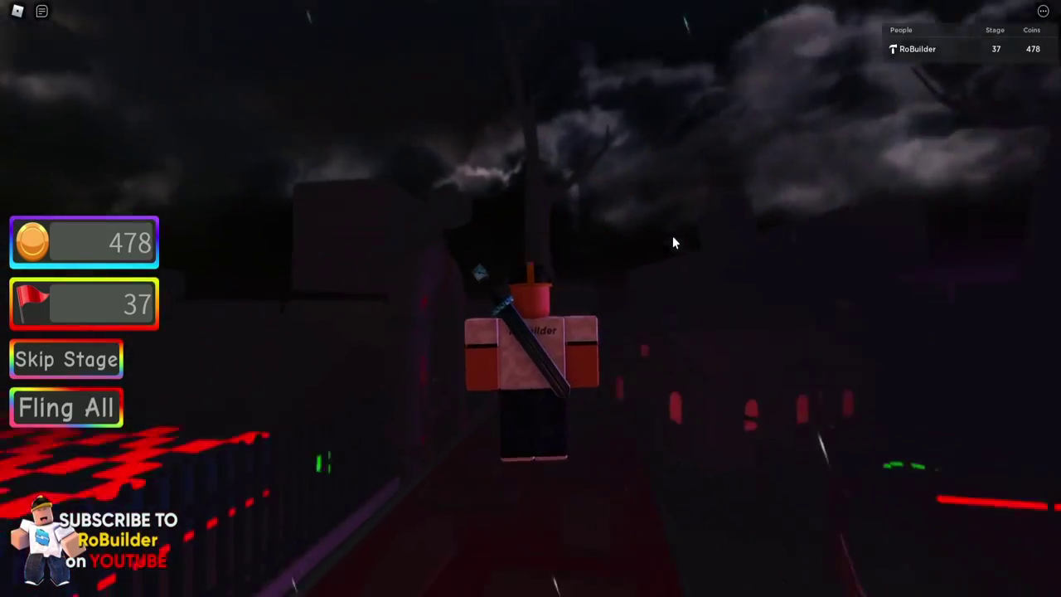
key("w")
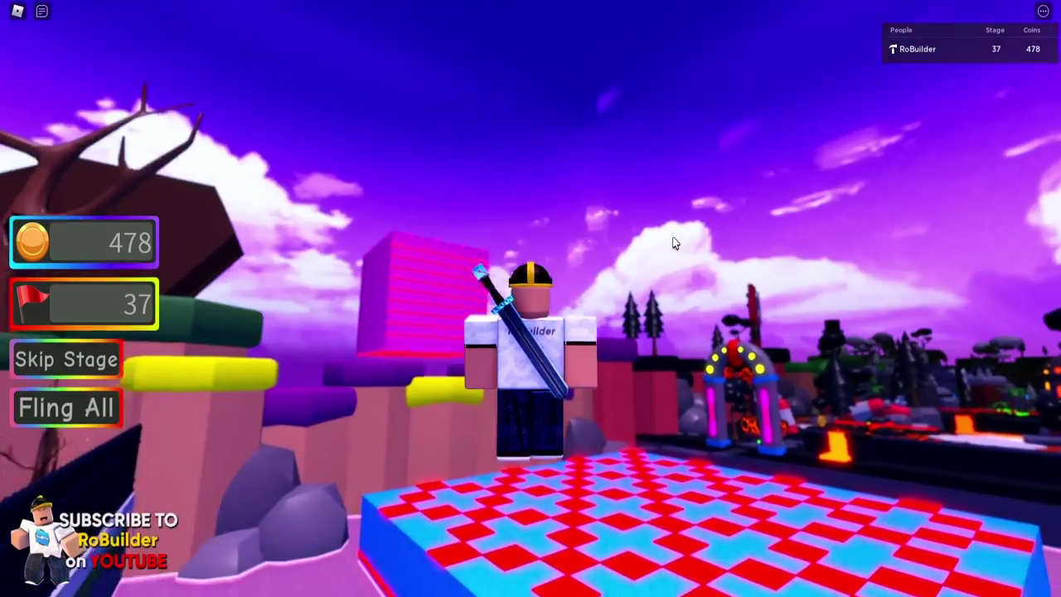
Cross the checkered platform under the purple sky and pass into the lava area to compare the lighting
key("w")
key("space")
right_click_drag(672, 235, 672, 236)
right_click_drag(731, 219, 731, 219)
key("d")
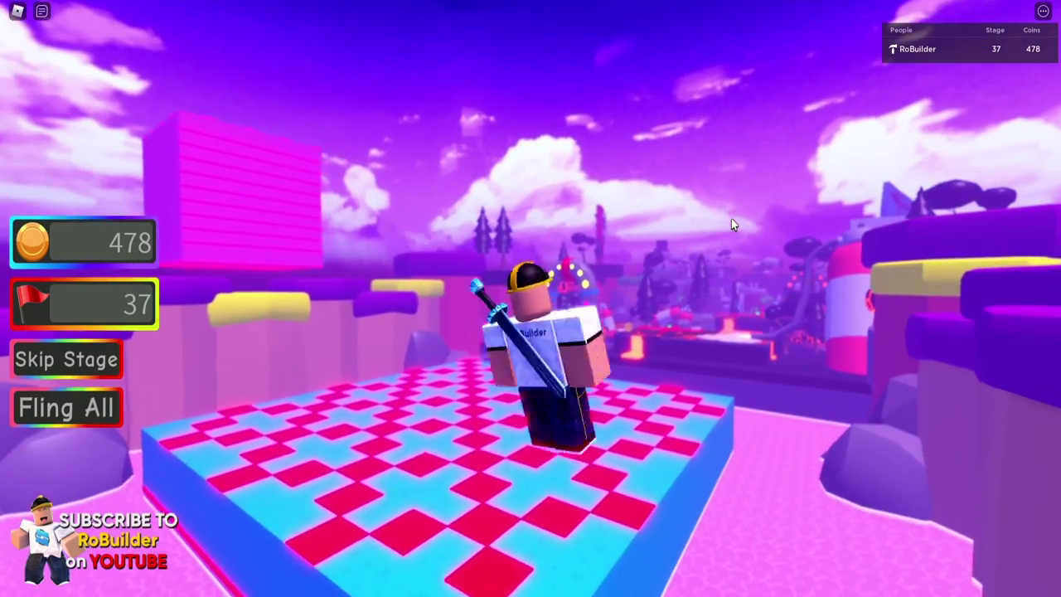
key("w")
key("w")
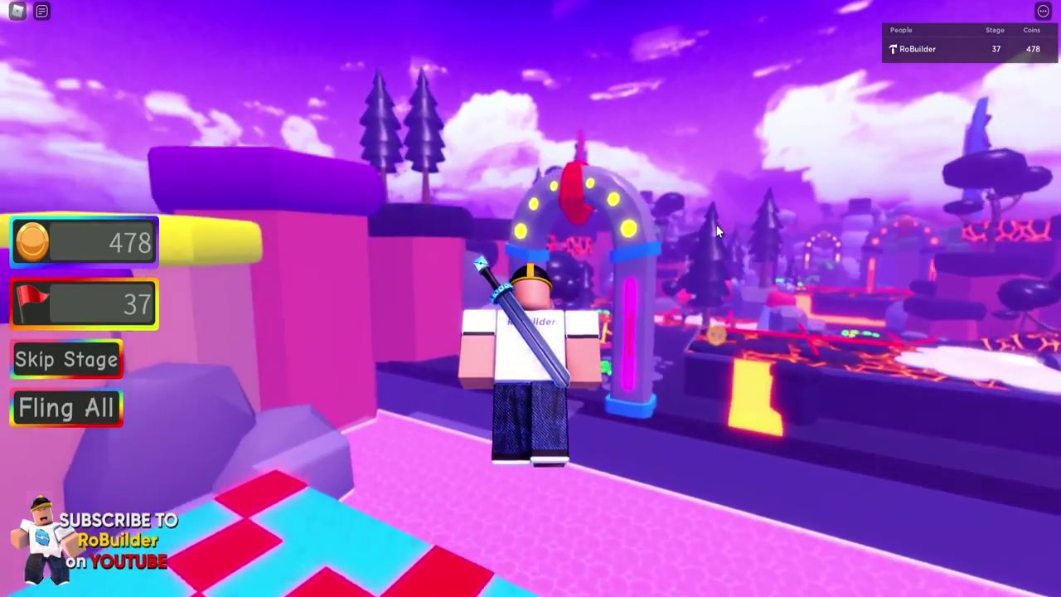
key("w")
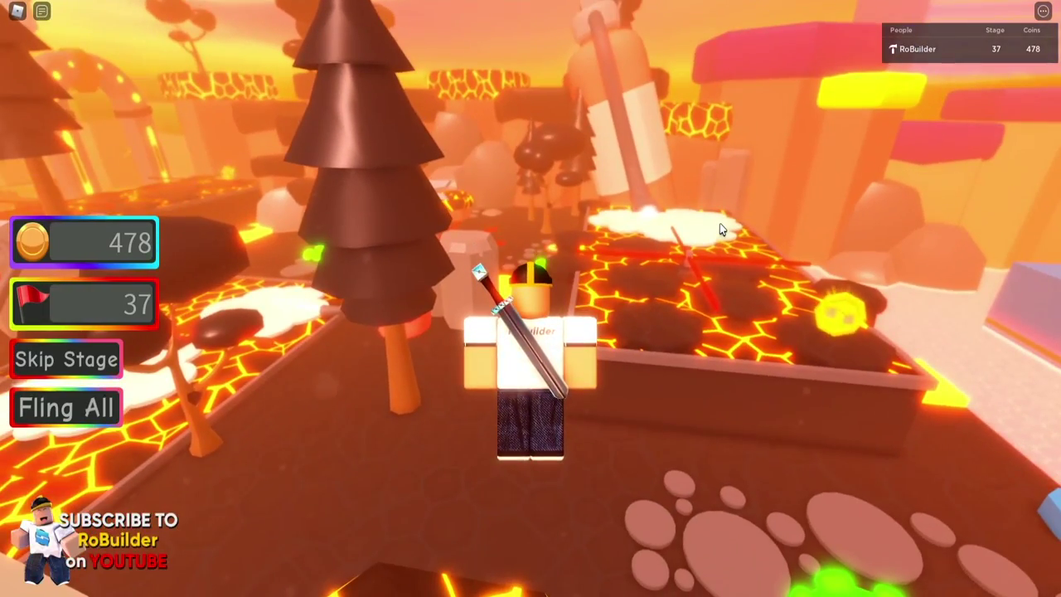
Fly over the lava course and through its archway into the tropical water area to view the lighting change
key("w")
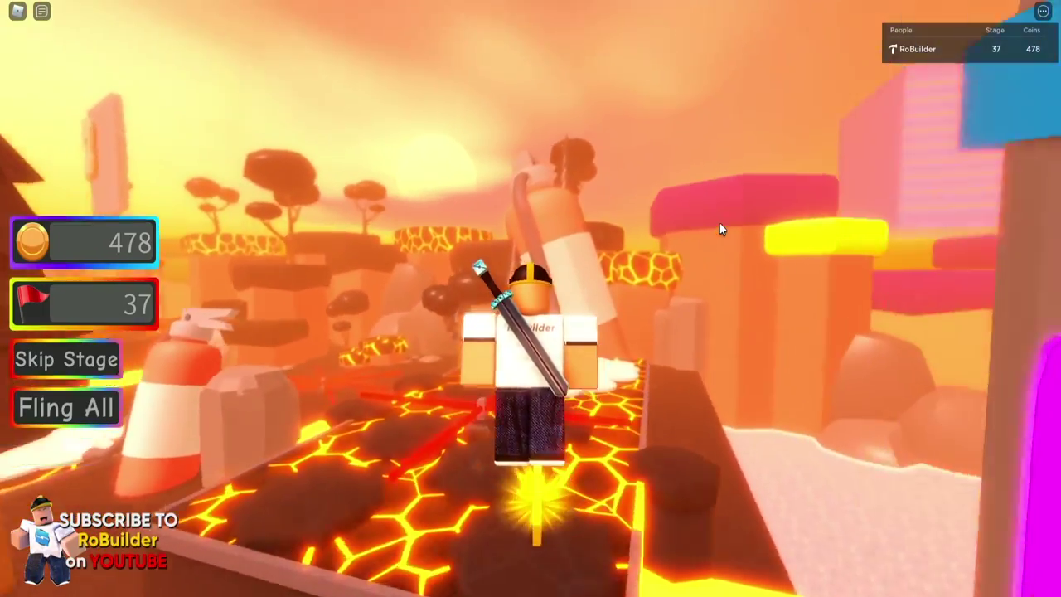
key("w")
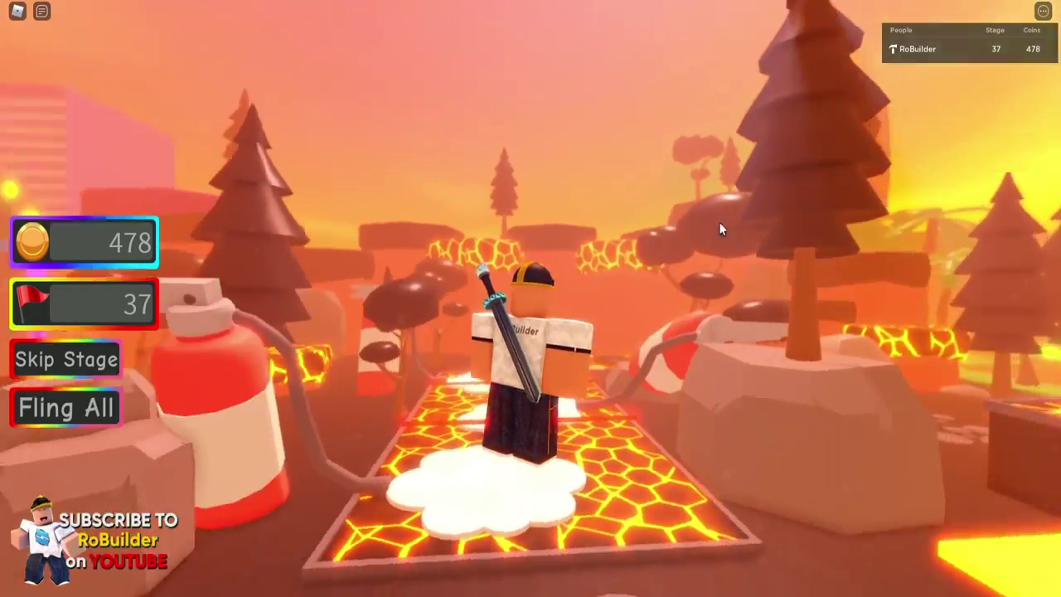
key("w")
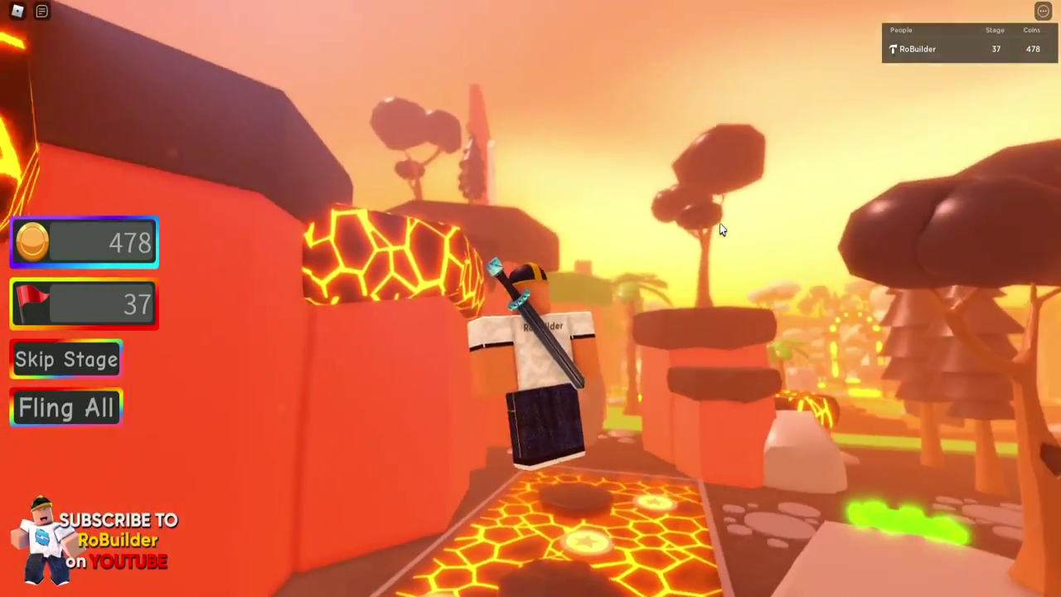
key("w")
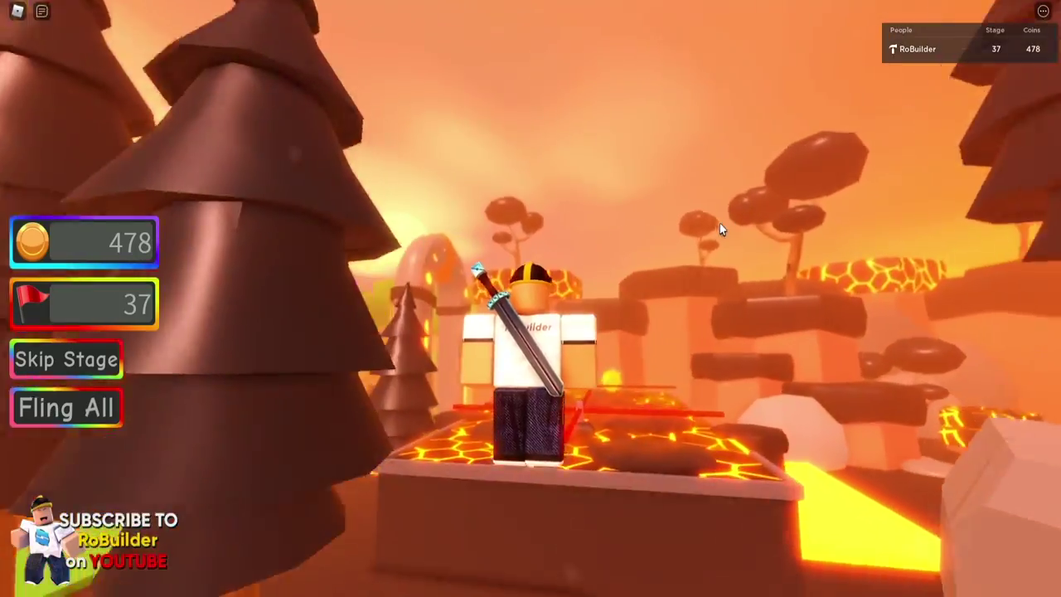
key("w")
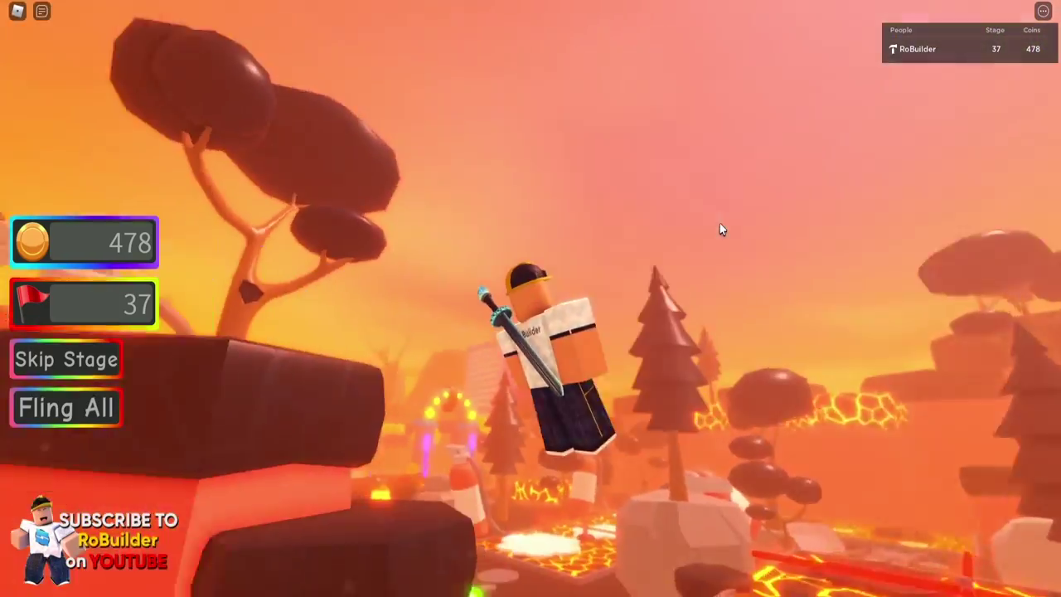
key("w")
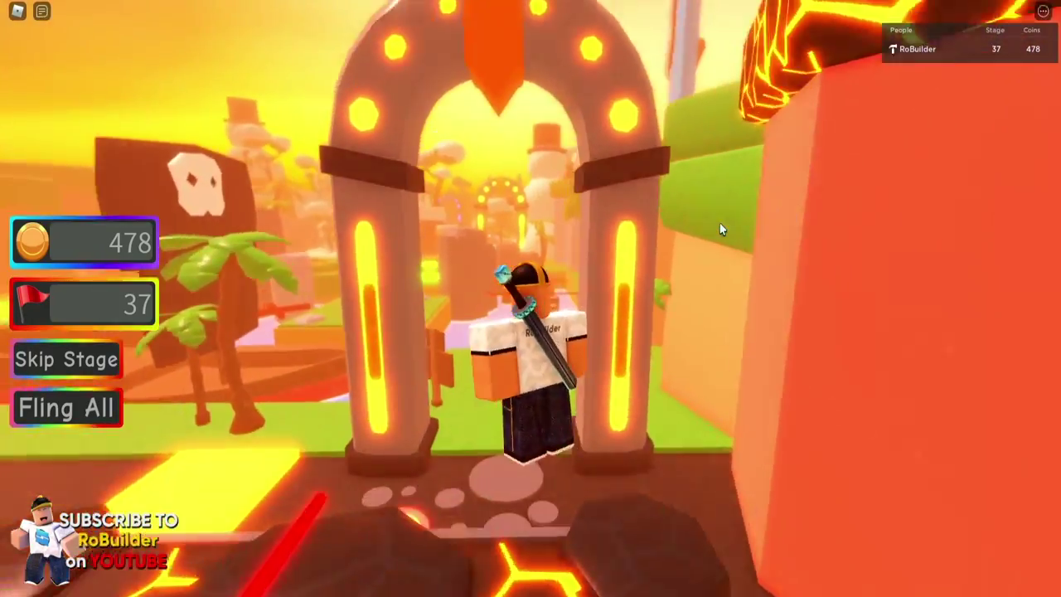
key("w")
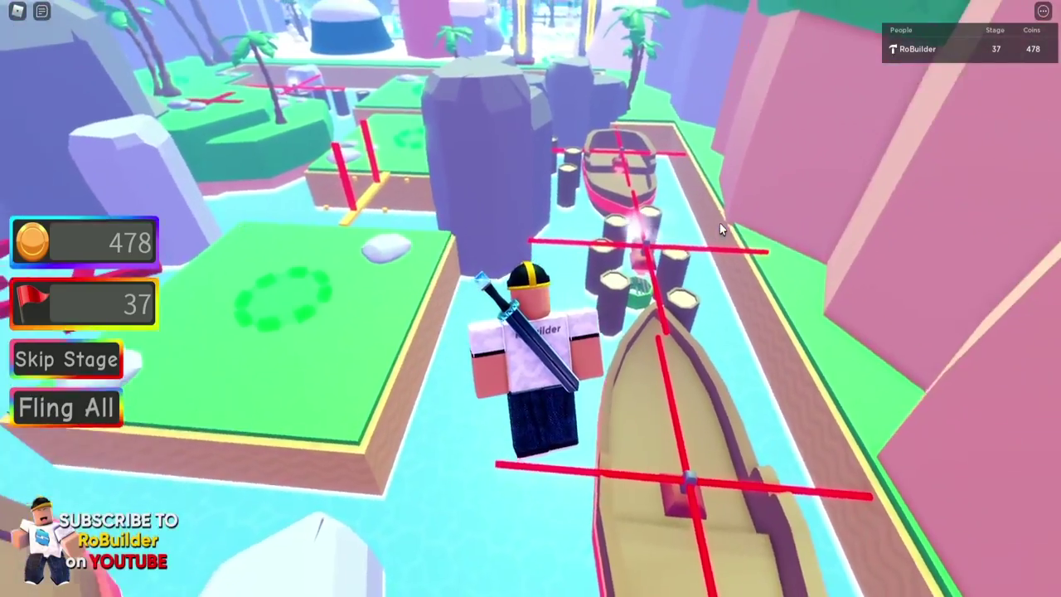
right_click_drag(719, 223, 720, 223)
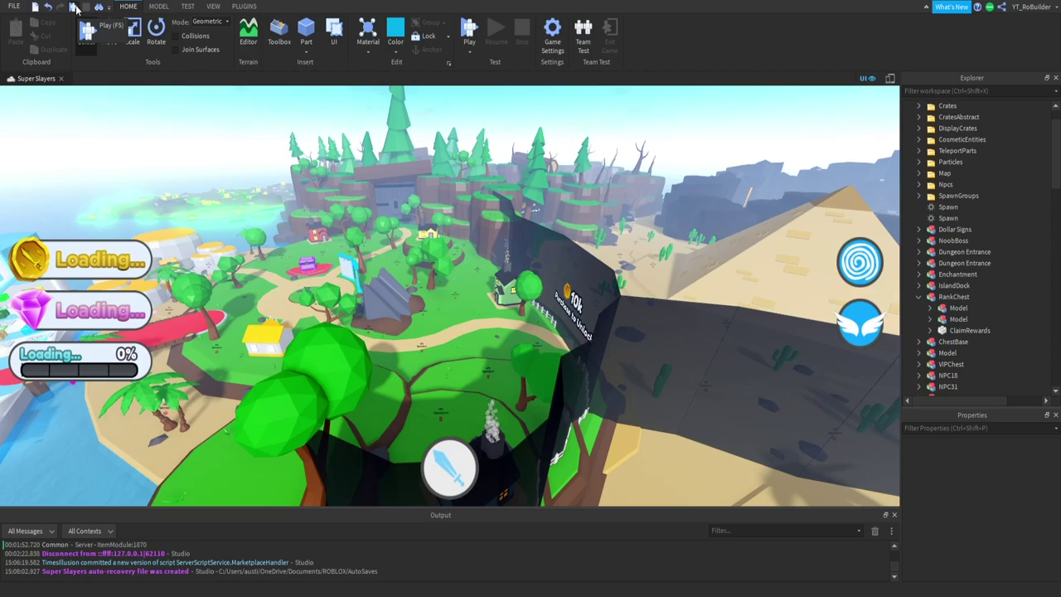
Start a playtest of Super Slayers and run along the grassland path towards the green house
left_click(75, 6)
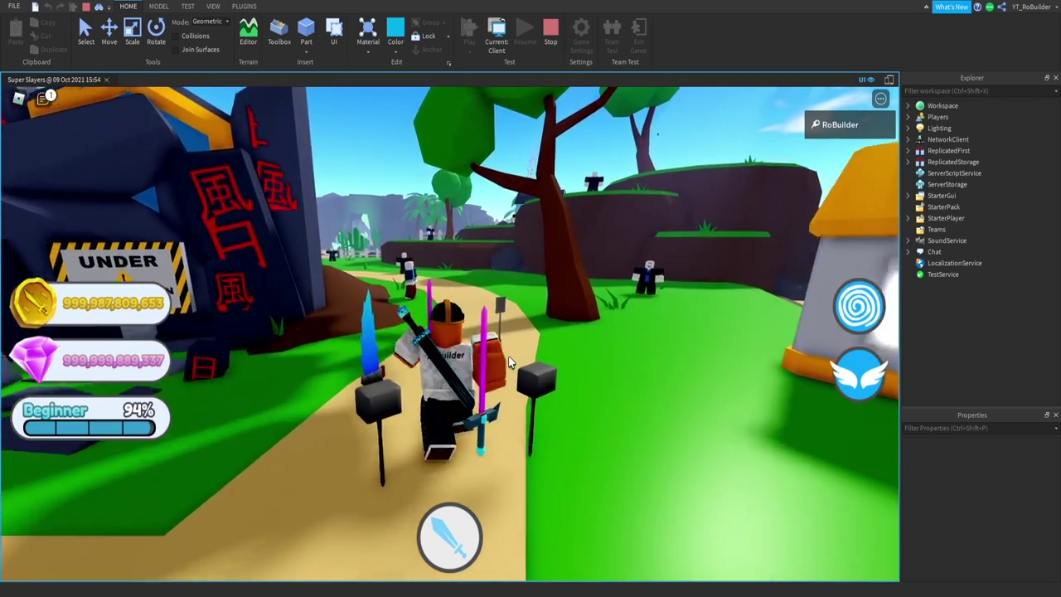
key("w")
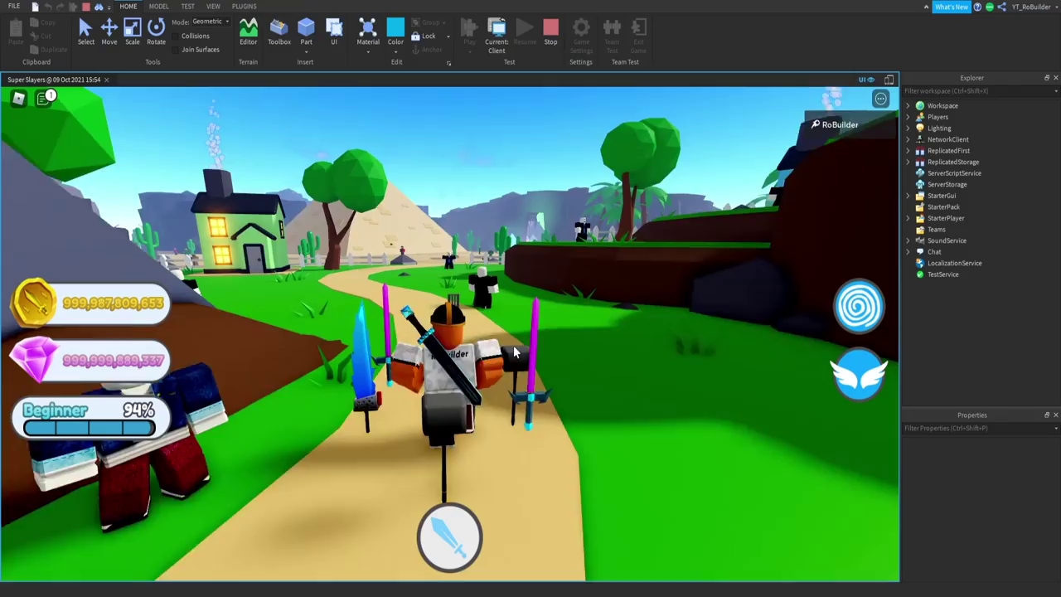
key("w")
key("space")
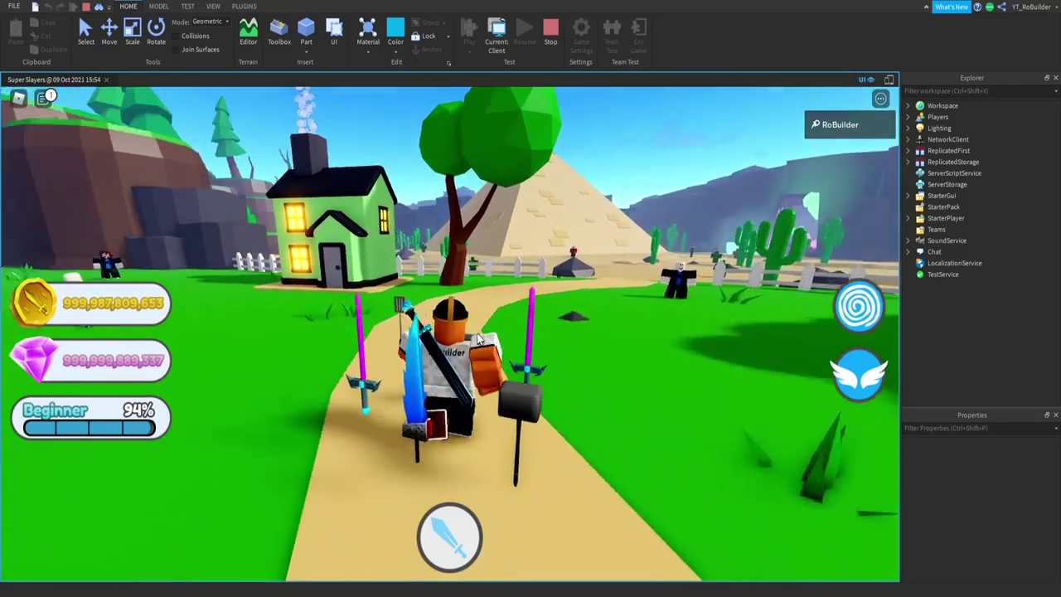
key("w")
right_click_drag(480, 338, 397, 338)
key("space")
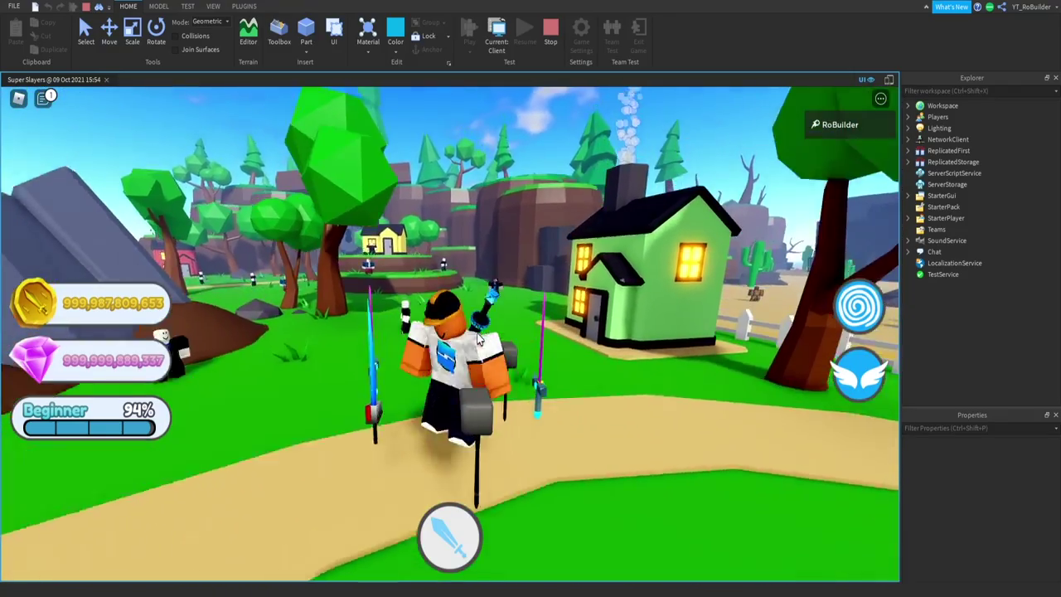
Run around the grassland and on to the palm beach to compare the lighting of both areas
right_click_drag(480, 338, 345, 338)
key("space")
key("s")
key("space")
key("w")
key("s")
key("w")
key("s")
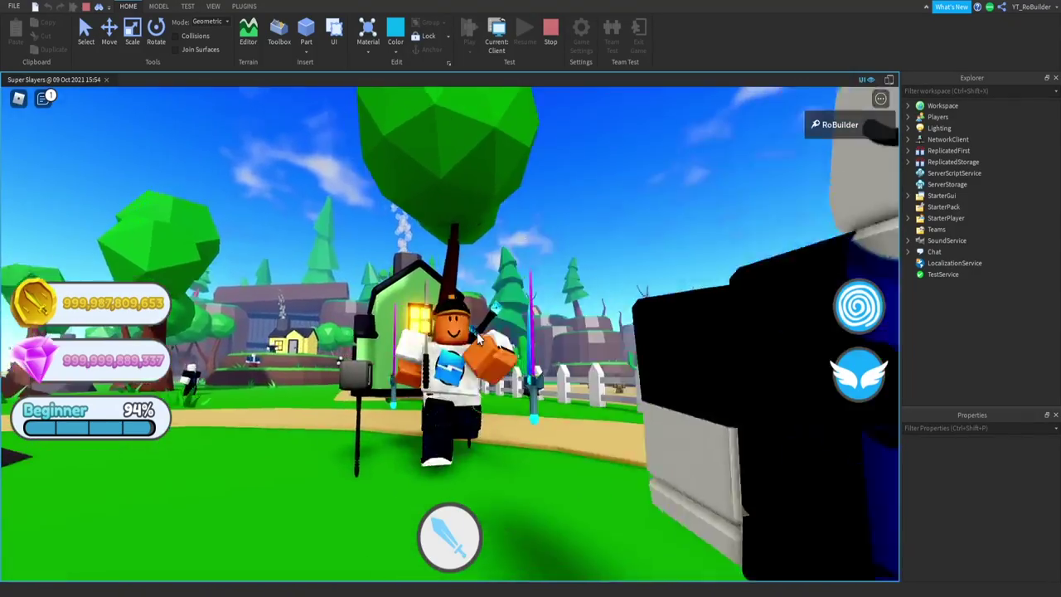
key("w")
right_click_drag(477, 339, 560, 338)
key("d")
key("a")
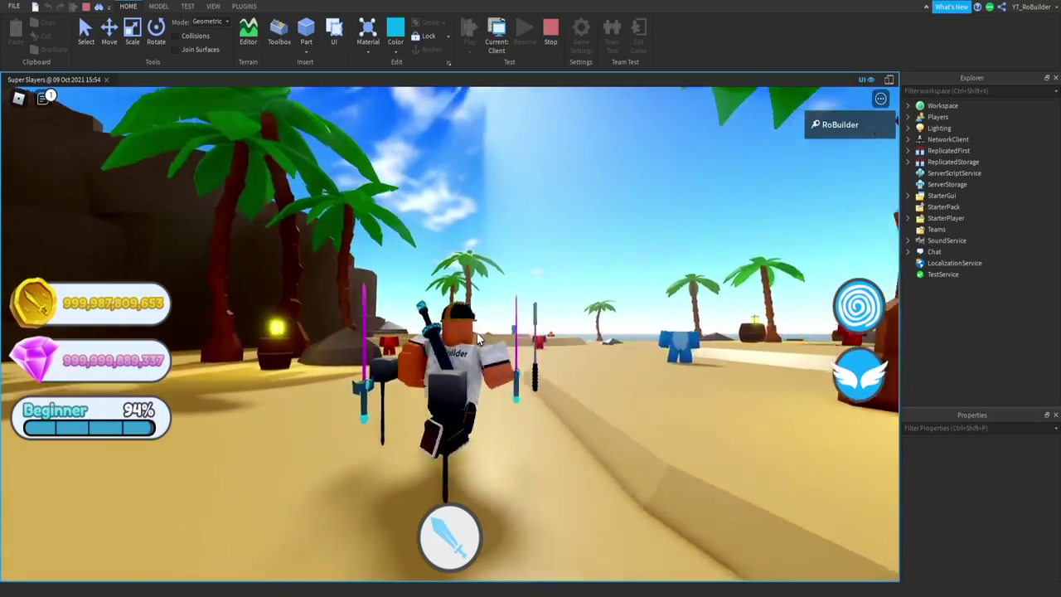
Run through the cactus desert into the crystal cave to view the lighting transition
right_click_drag(478, 339, 353, 339)
key("space")
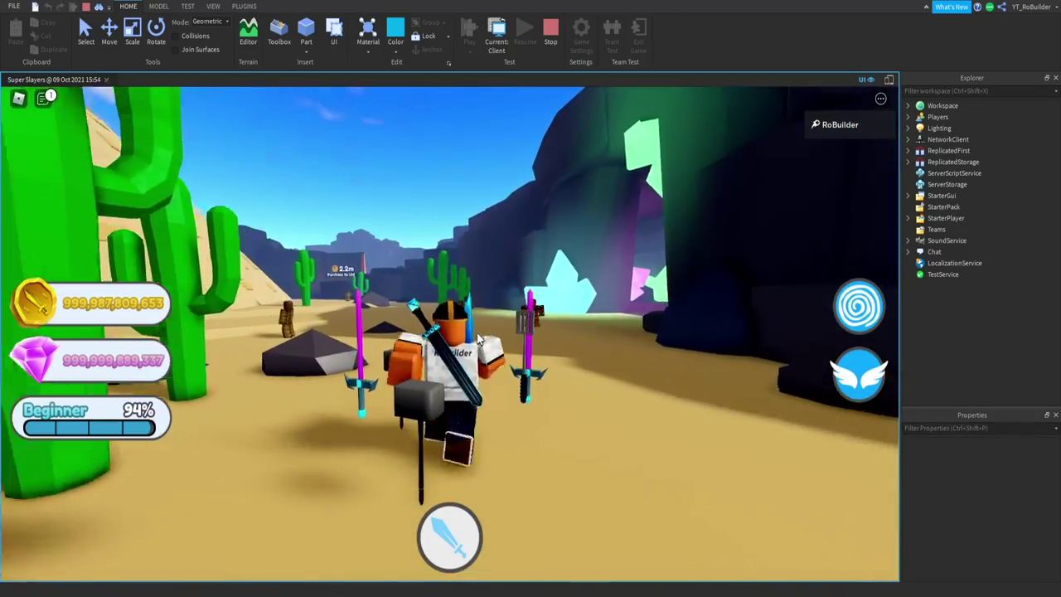
right_click_drag(478, 339, 552, 339)
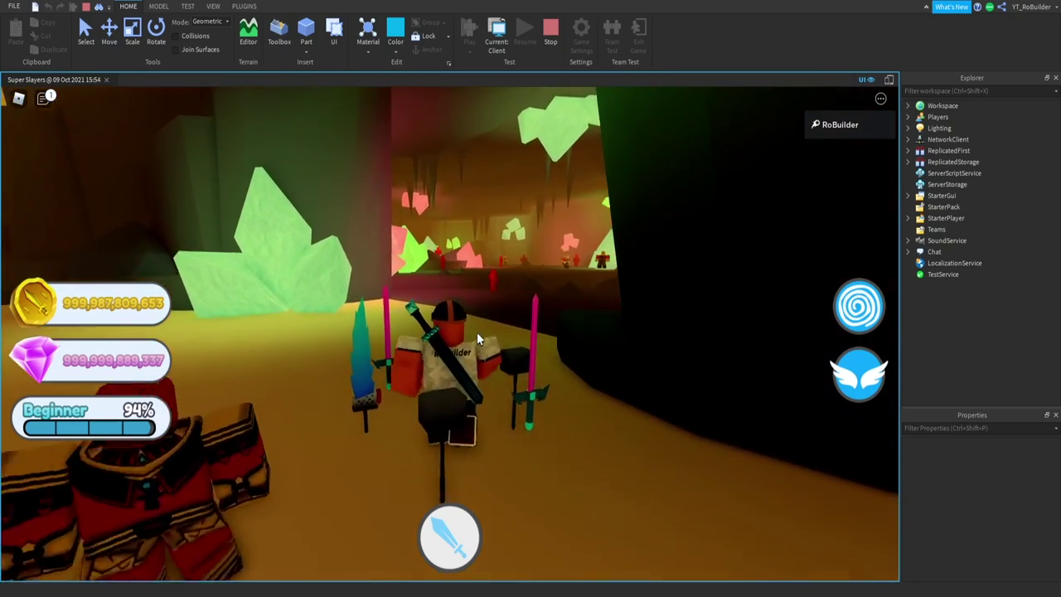
right_click_drag(477, 339, 526, 339)
key("w")
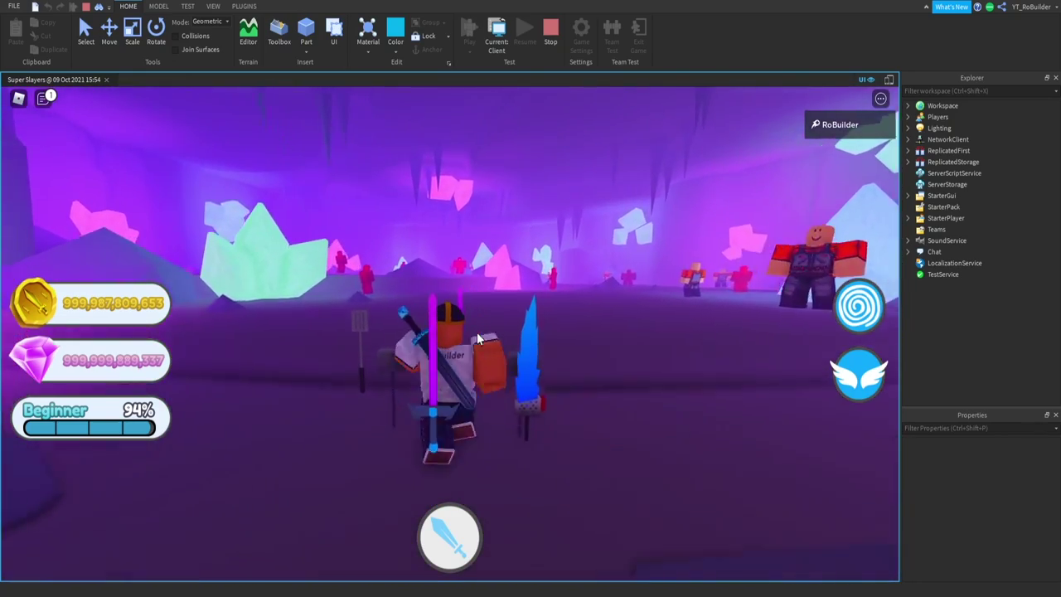
right_click_drag(477, 339, 570, 344)
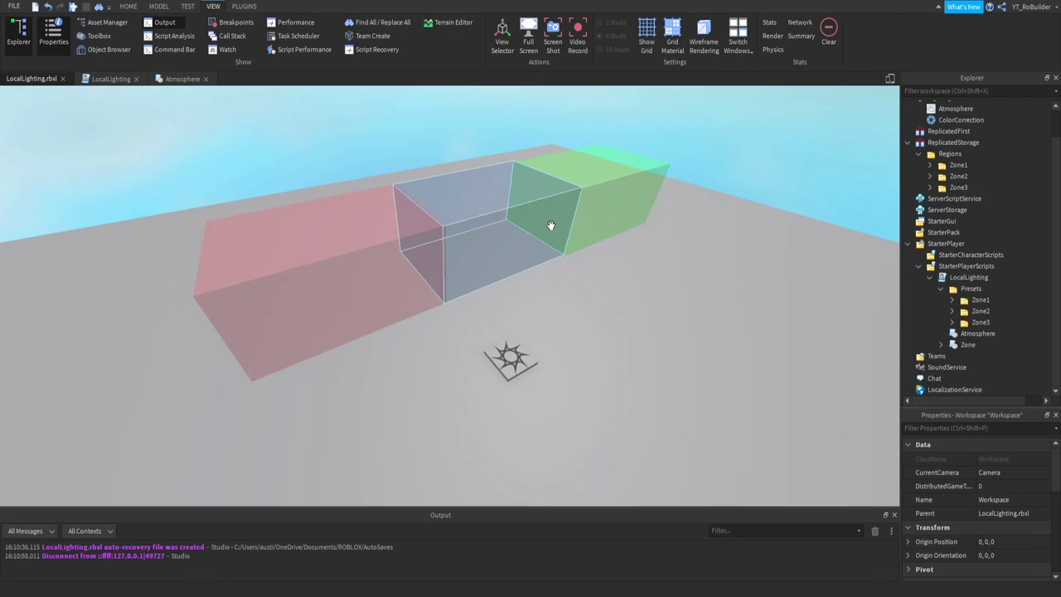
Examine the red, blue and green zone blocks in the LocalLighting place from different angles
right_click_drag(556, 264, 556, 262)
left_click(556, 265)
key("w")
key("s")
key("a")
right_click_drag(481, 241, 482, 242)
key("w")
key("s")
key("d")
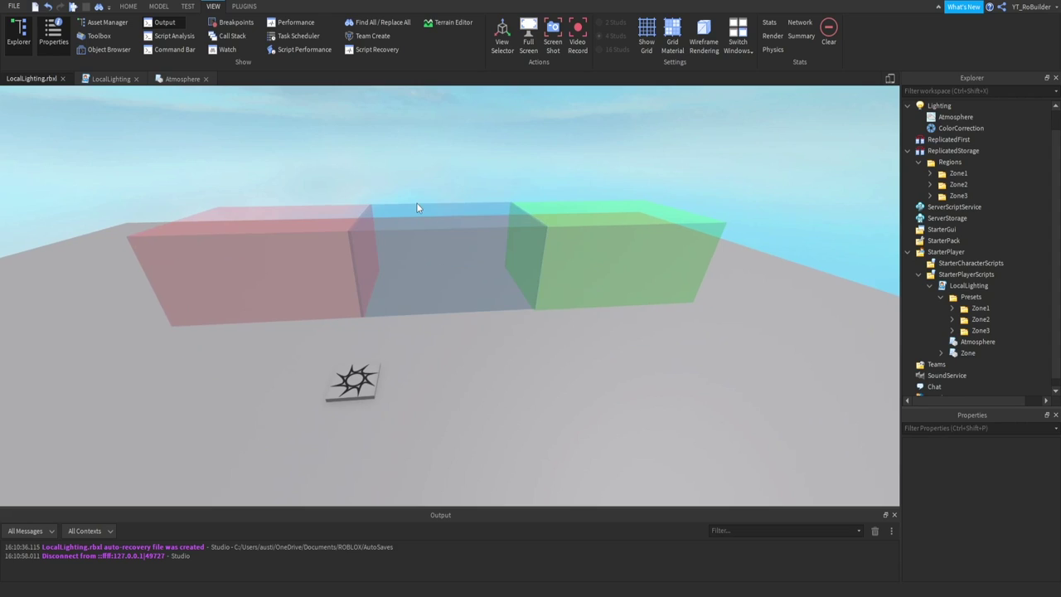
View the three zone blocks up close and inspect the Atmosphere and ColorCorrection objects under Lighting
scroll(975, 198, "up", 1)
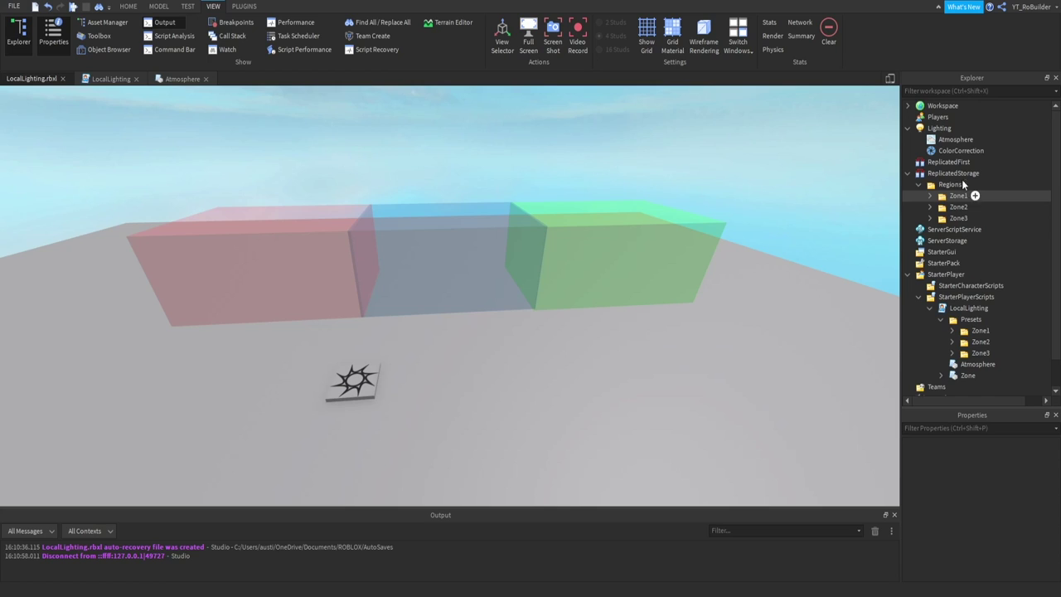
right_click_drag(693, 189, 652, 251)
key("w")
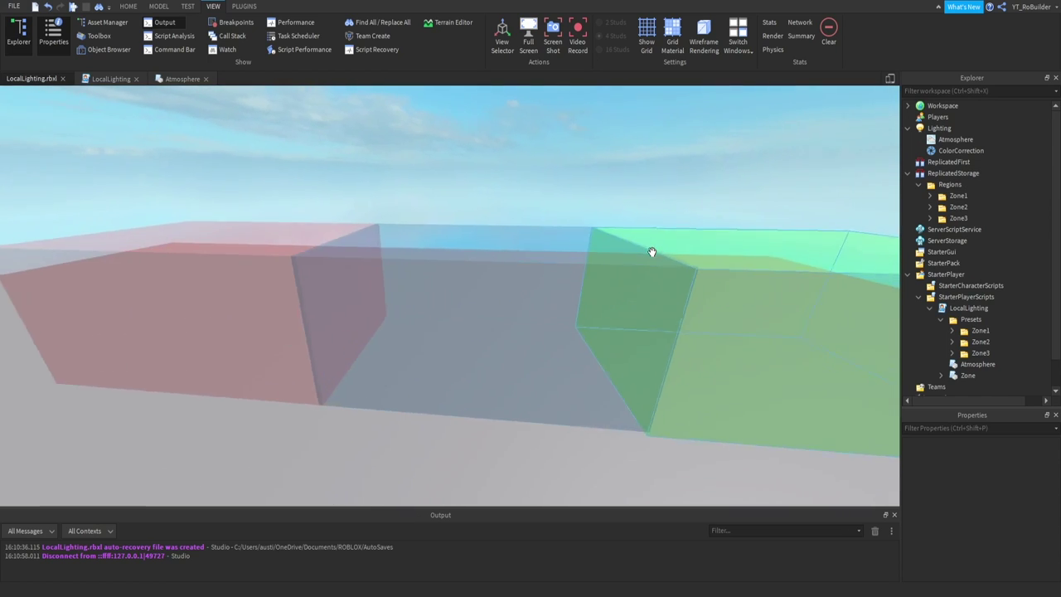
key("s")
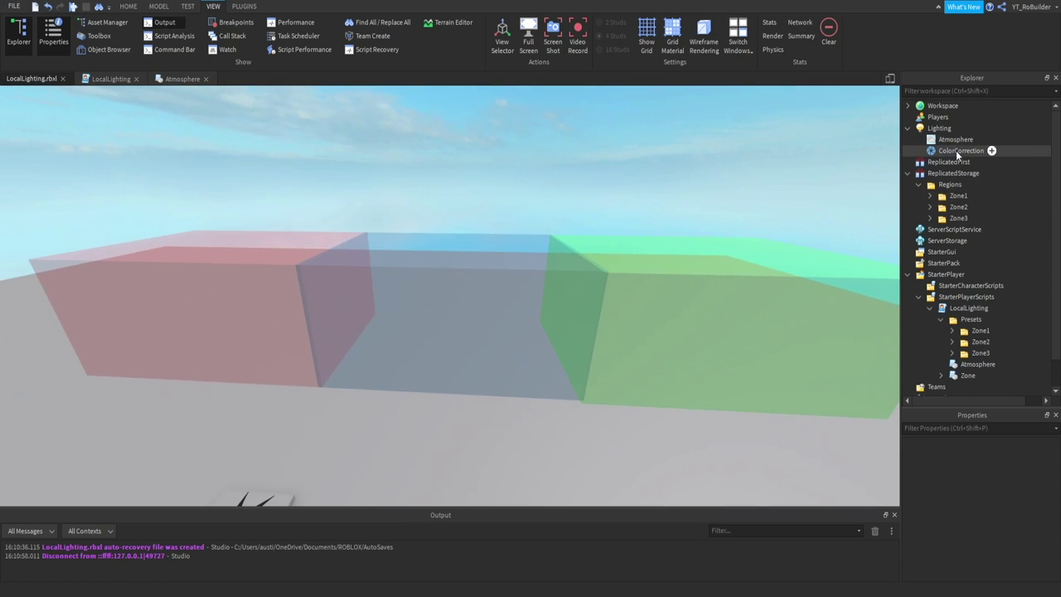
left_click(940, 129)
left_click(945, 141)
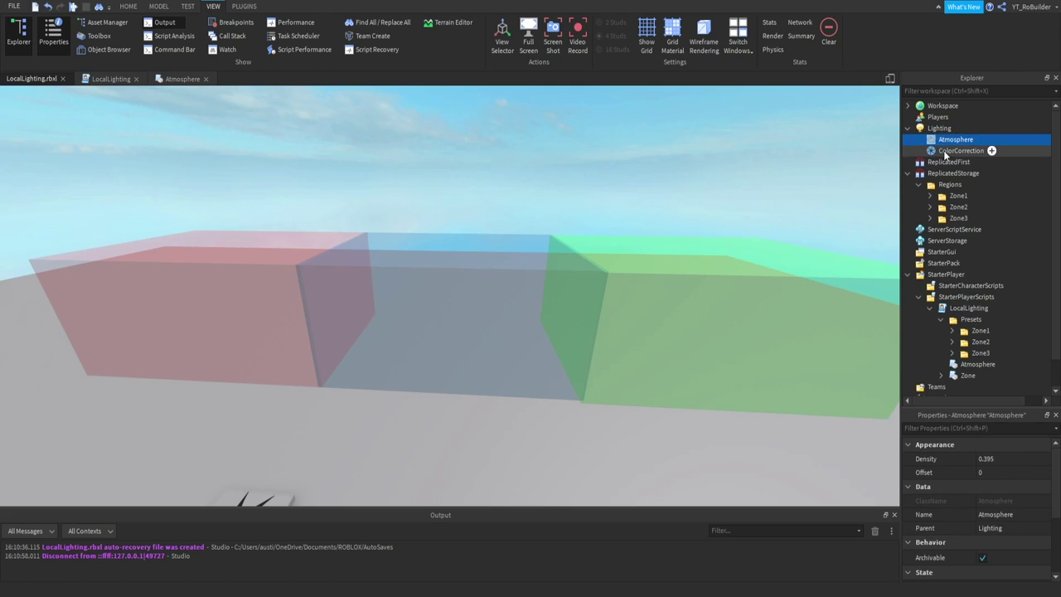
left_click(943, 152)
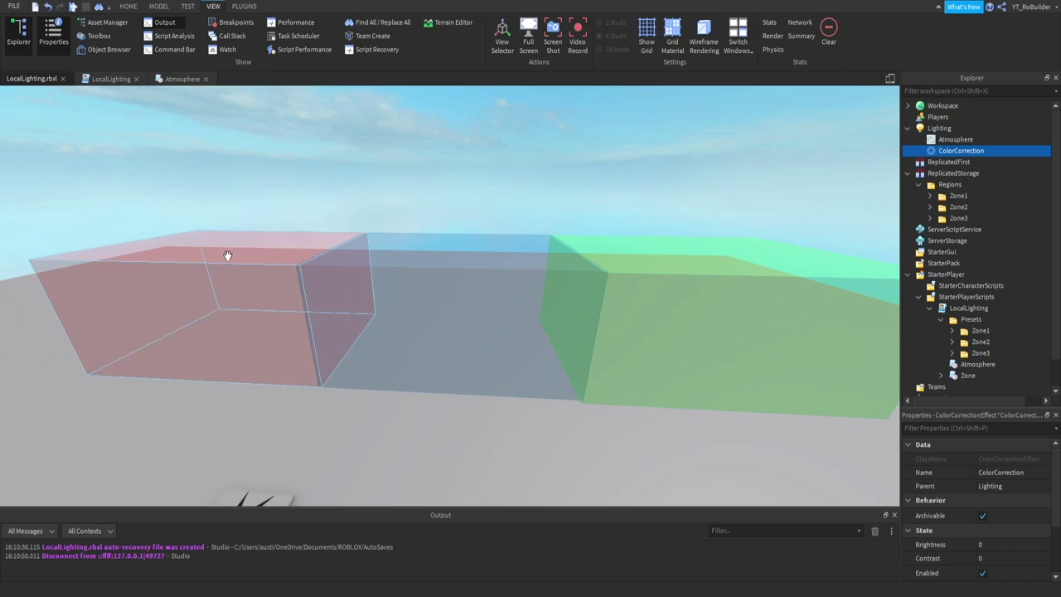
left_click(908, 105)
left_click(908, 106)
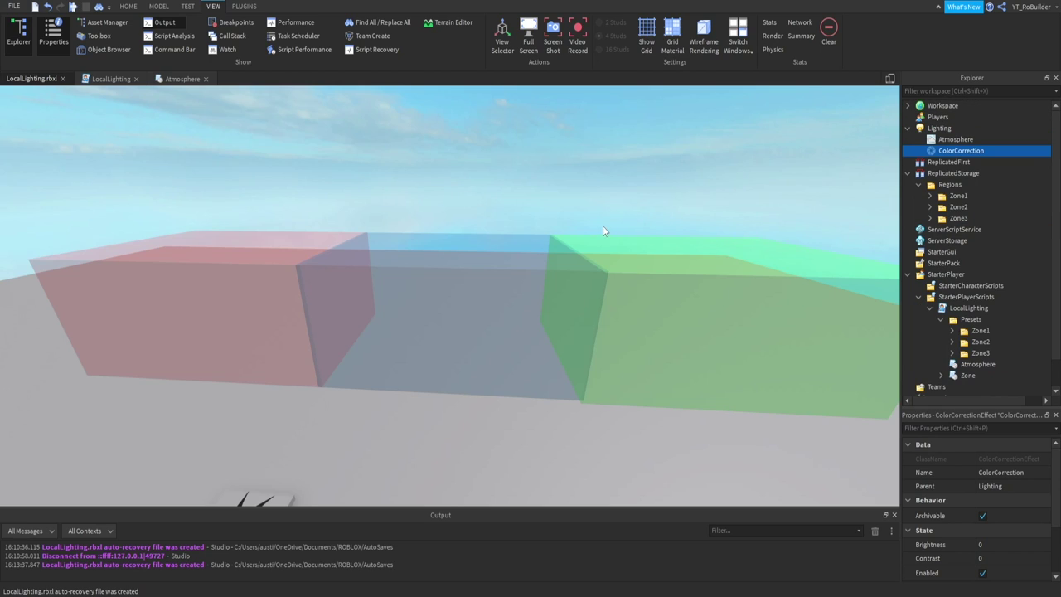
Look across the zone blocks and inspect the Zone1 region folder together with the red block's part
right_click_drag(576, 260, 576, 260)
key("a")
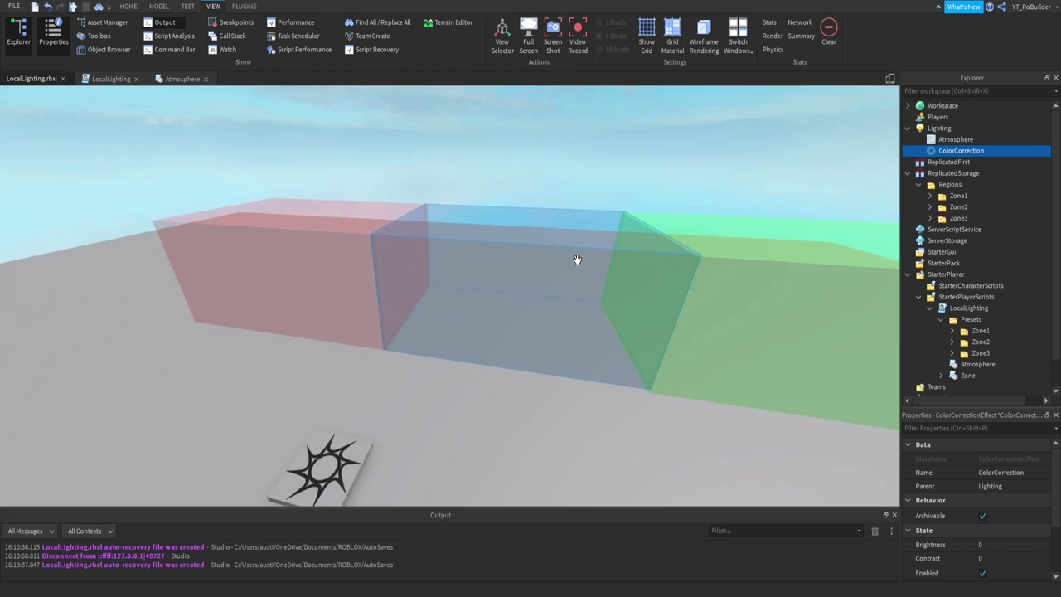
key("d")
key("d")
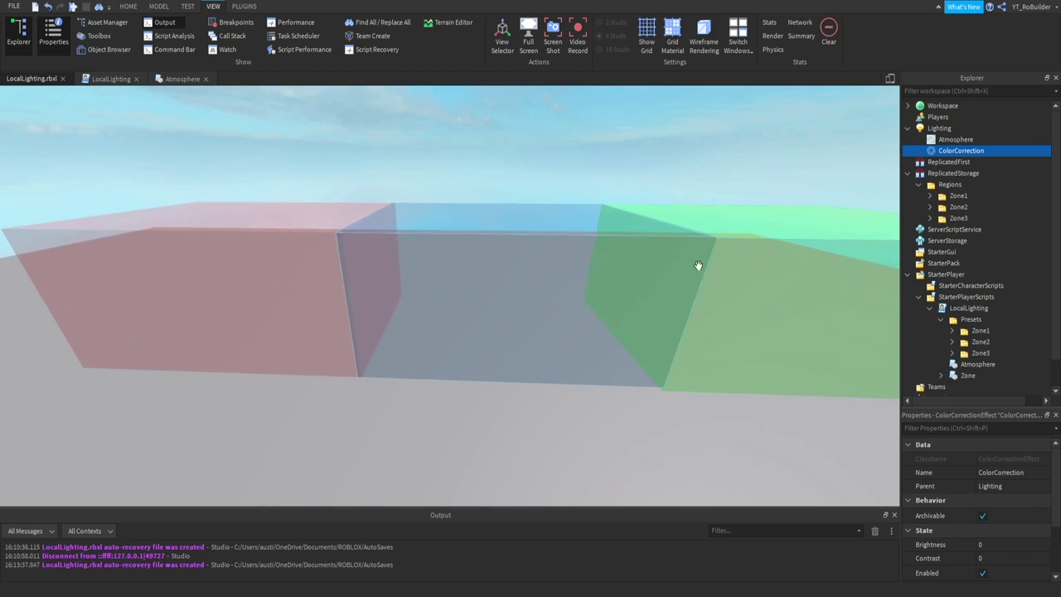
key("a")
key("s")
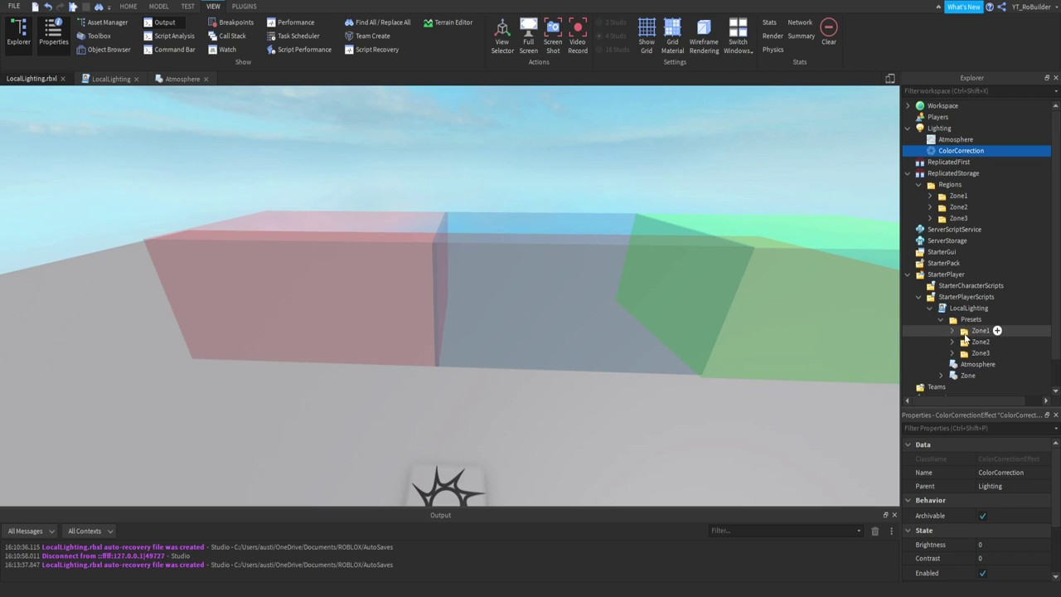
left_click(955, 197)
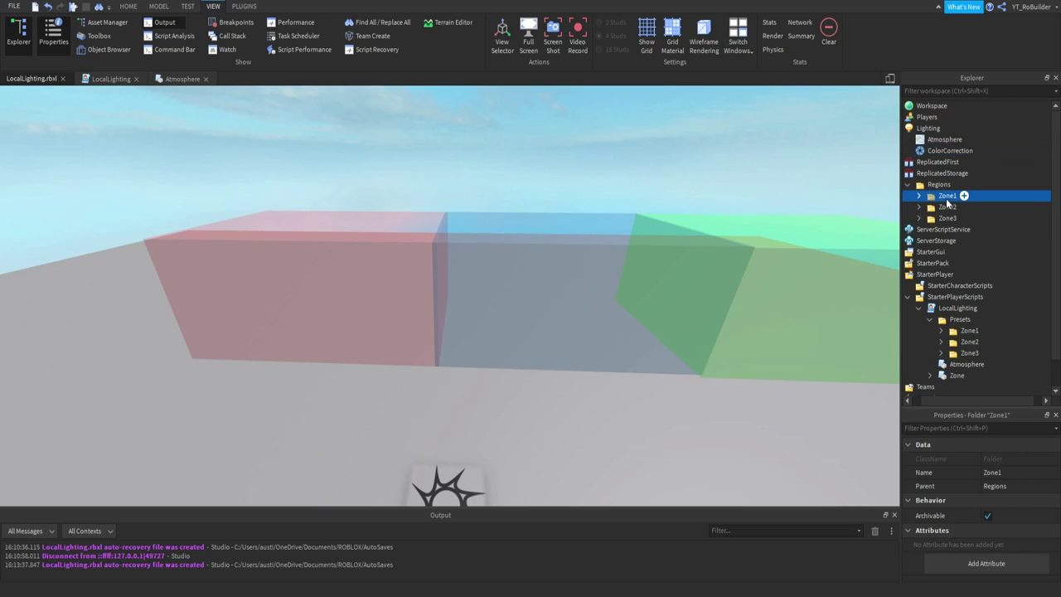
left_click(381, 247)
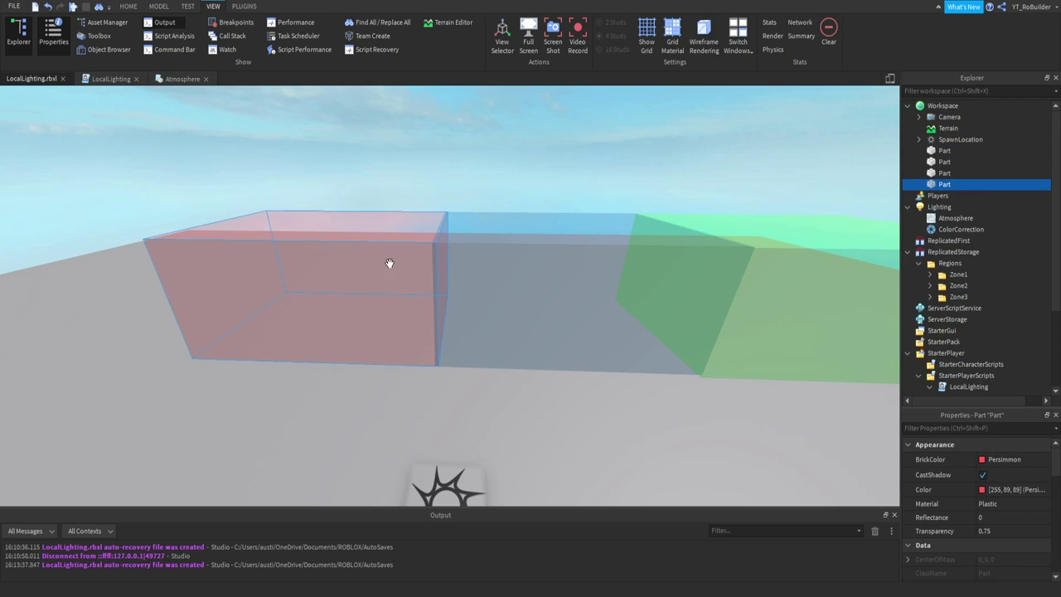
left_click(908, 106)
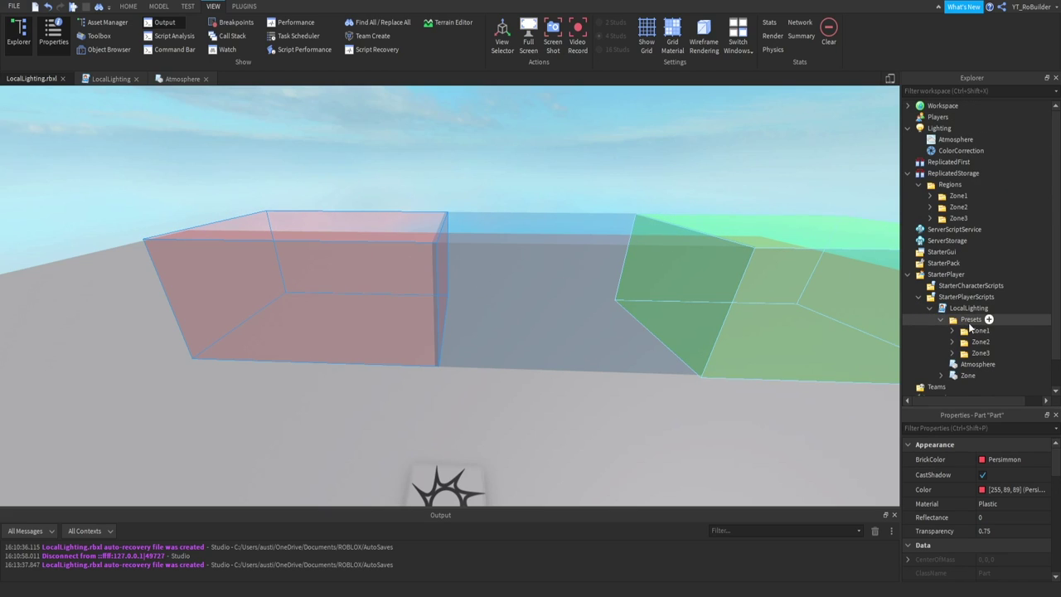
Inspect the contents of the Zone1 preset folder and of the Zone module under LocalLighting
left_click(980, 330)
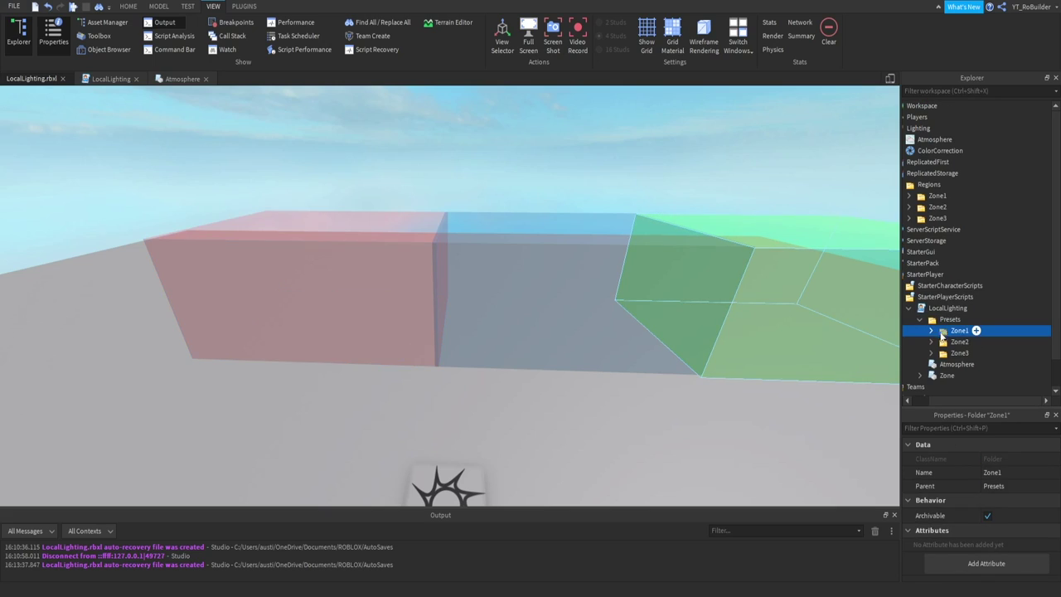
left_click(932, 332)
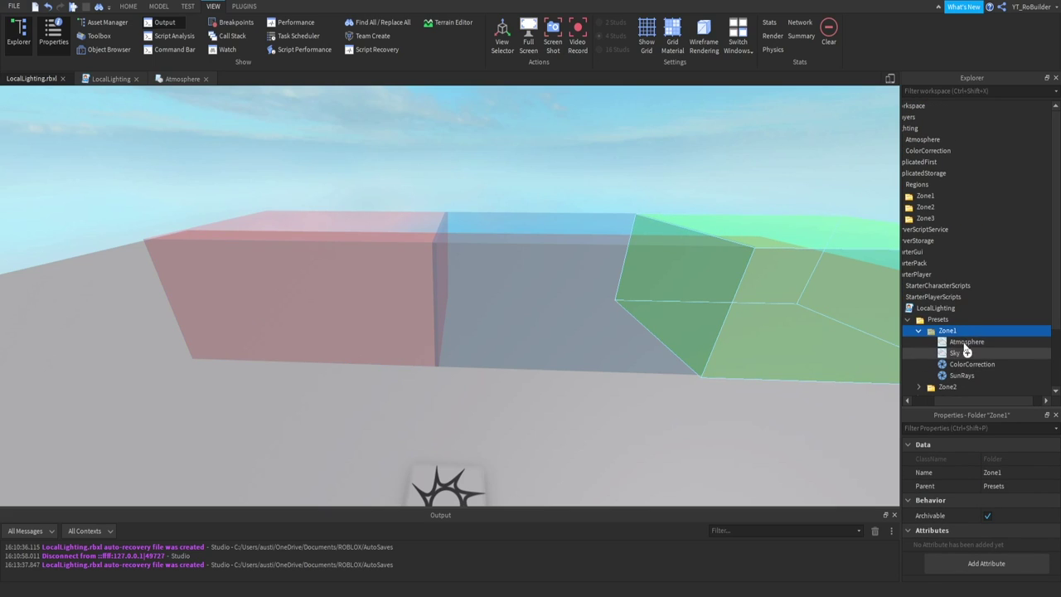
left_click(918, 331)
scroll(918, 343, "down", 4)
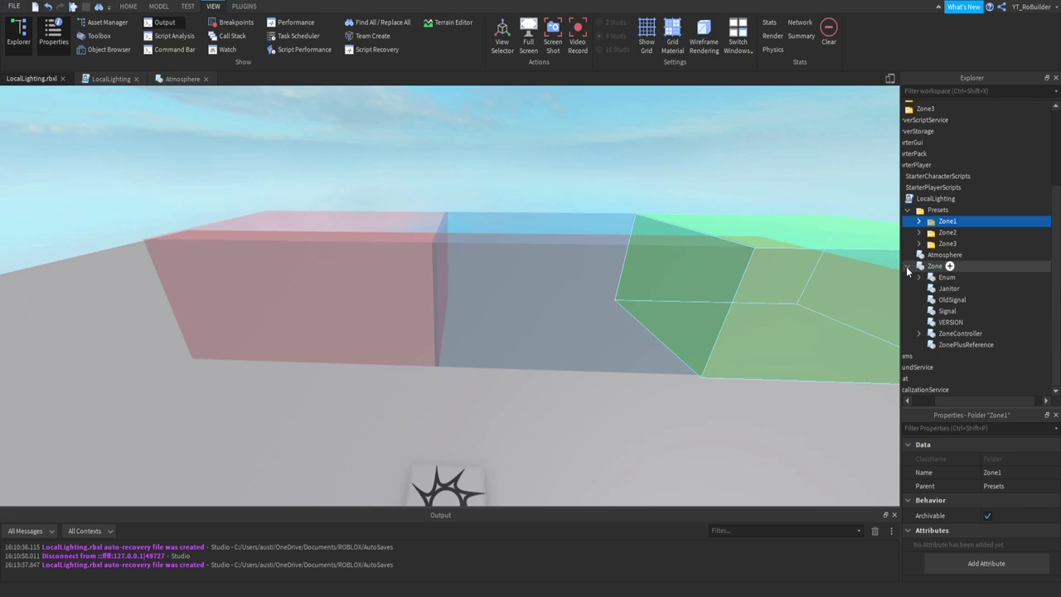
left_click(909, 266)
Review the code of the LocalLighting script and the Atmosphere module, and close both scripts
double_click(943, 279)
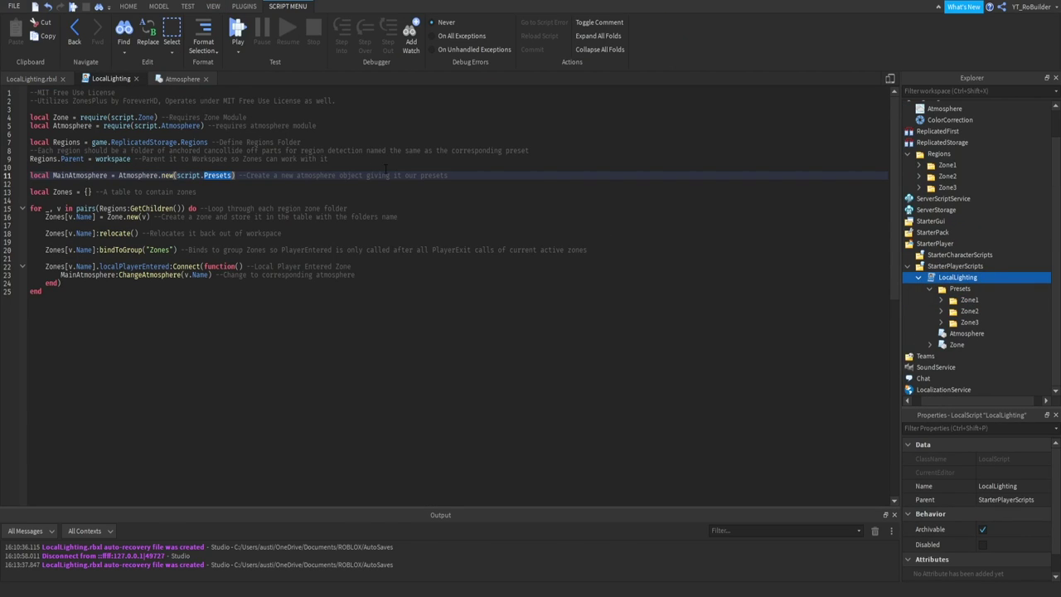
left_click(136, 79)
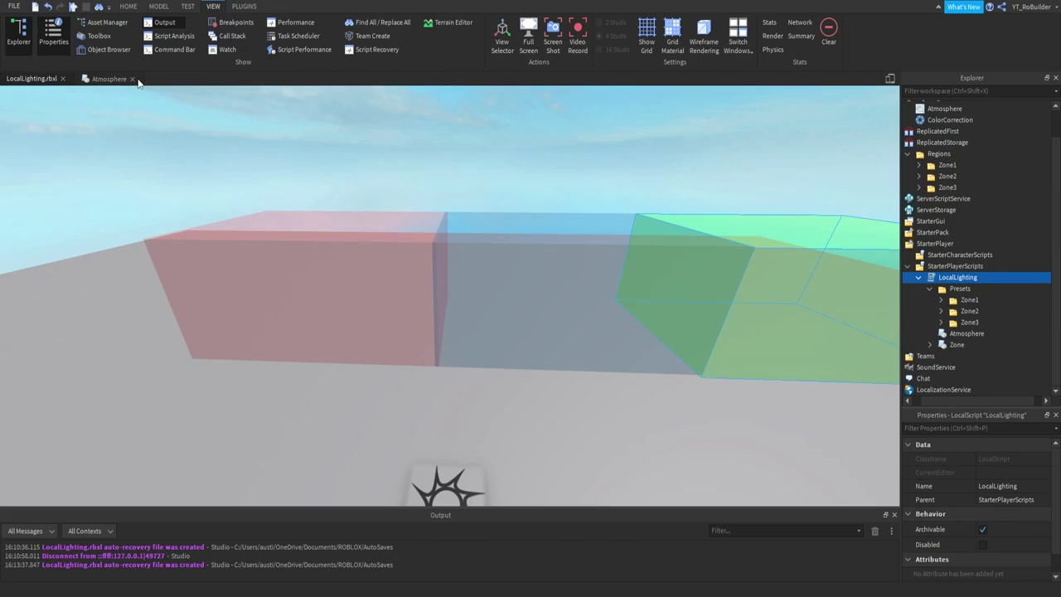
left_click(124, 79)
scroll(236, 245, "down", 8)
scroll(240, 253, "up", 18)
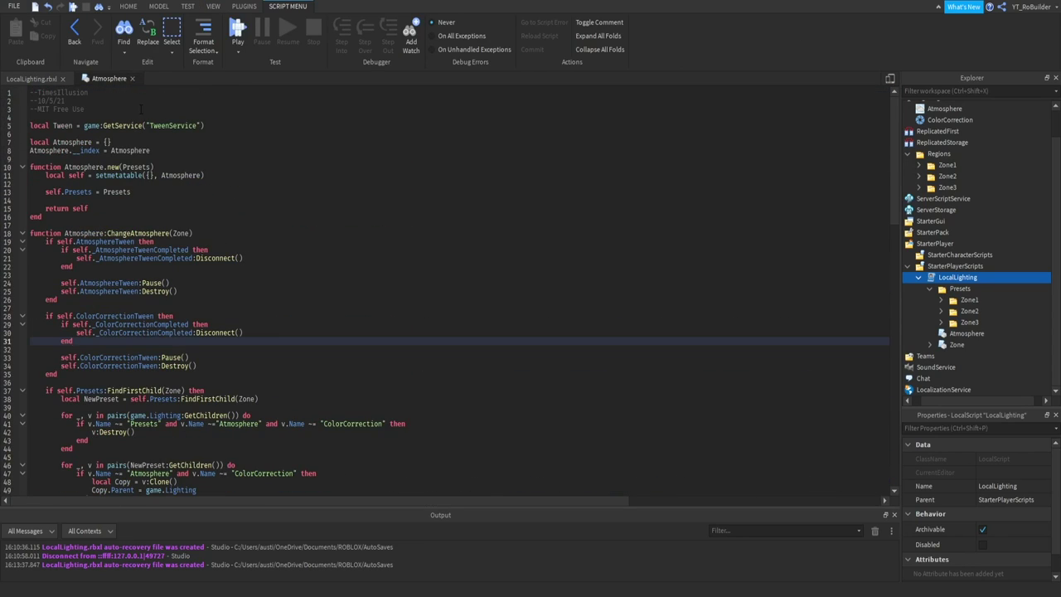
left_click(131, 79)
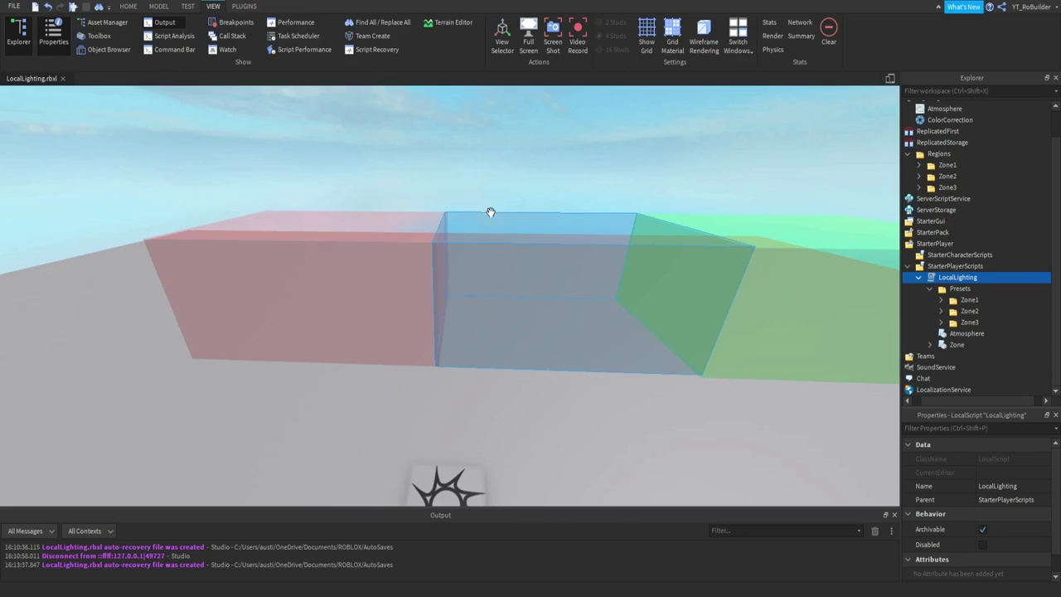
Start a playtest and run the character through the red zone into the blue zone to compare their lighting
left_click(75, 8)
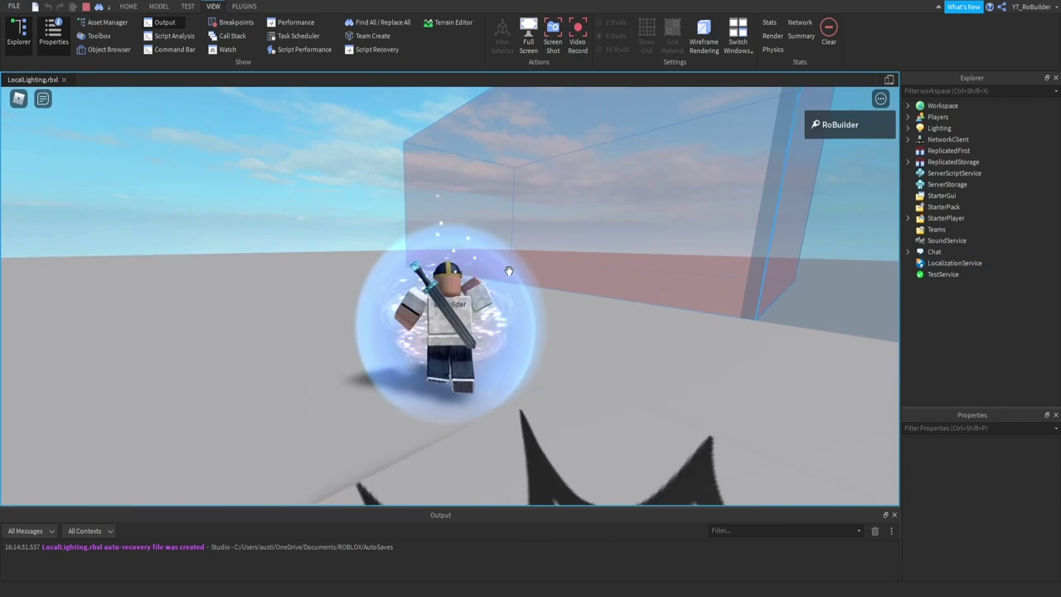
right_click_drag(503, 271, 445, 263)
key("d")
key("w")
key("d")
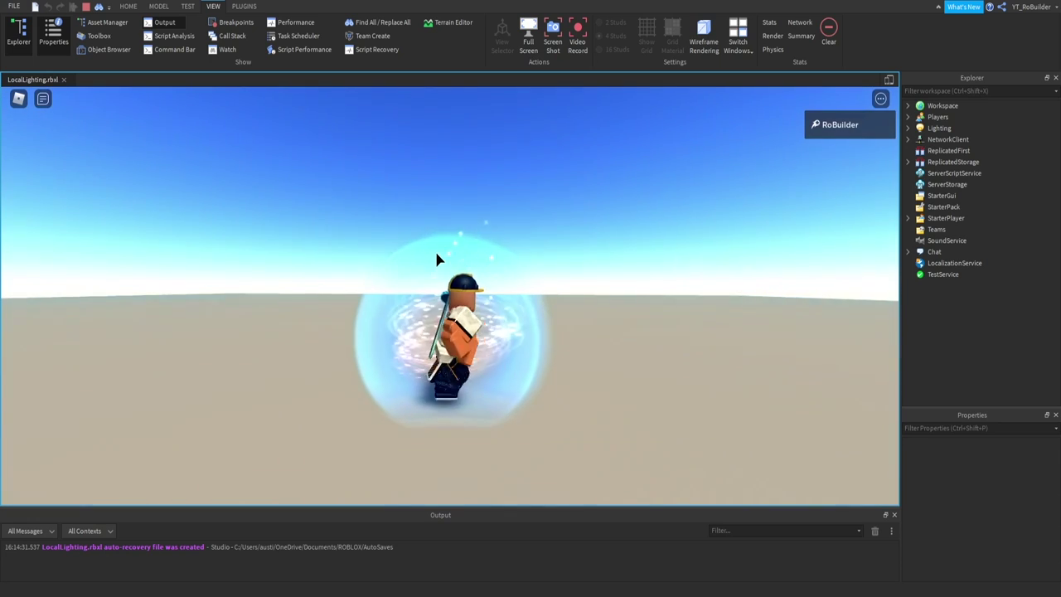
key("w")
right_click_drag(486, 224, 485, 217)
key("w")
key("a")
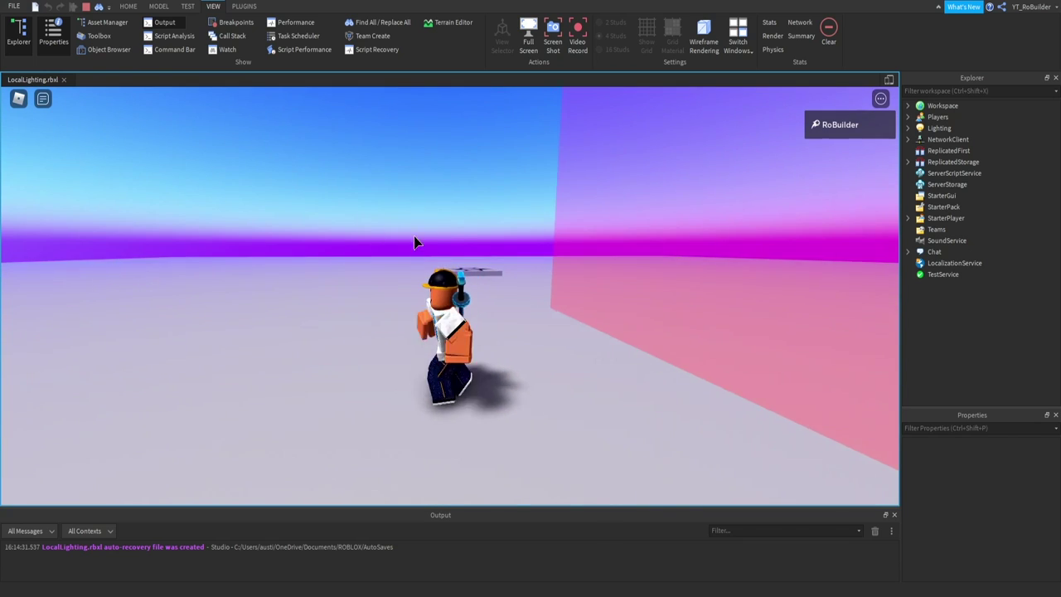
Run from the blue zone into the green zone to view its lighting, and stop the playtest
key("a")
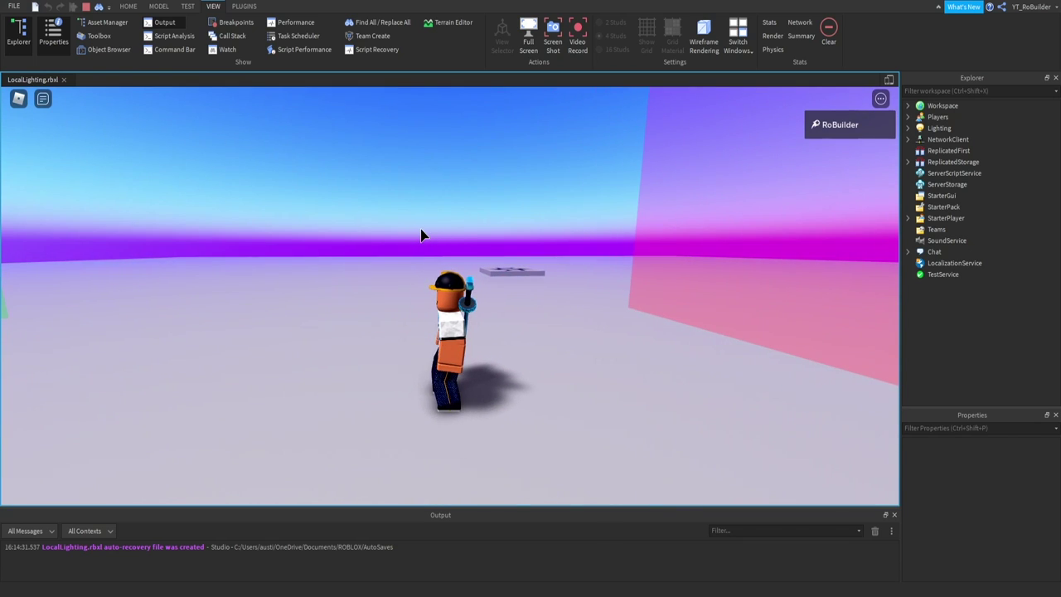
key("w")
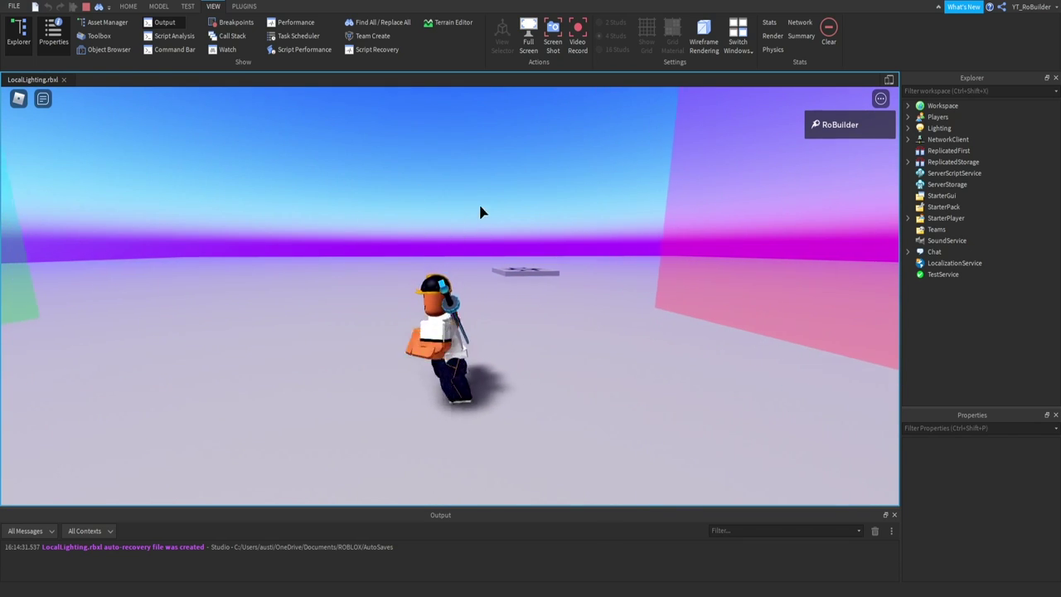
right_click_drag(408, 206, 409, 205)
key("w")
key("a")
key("a")
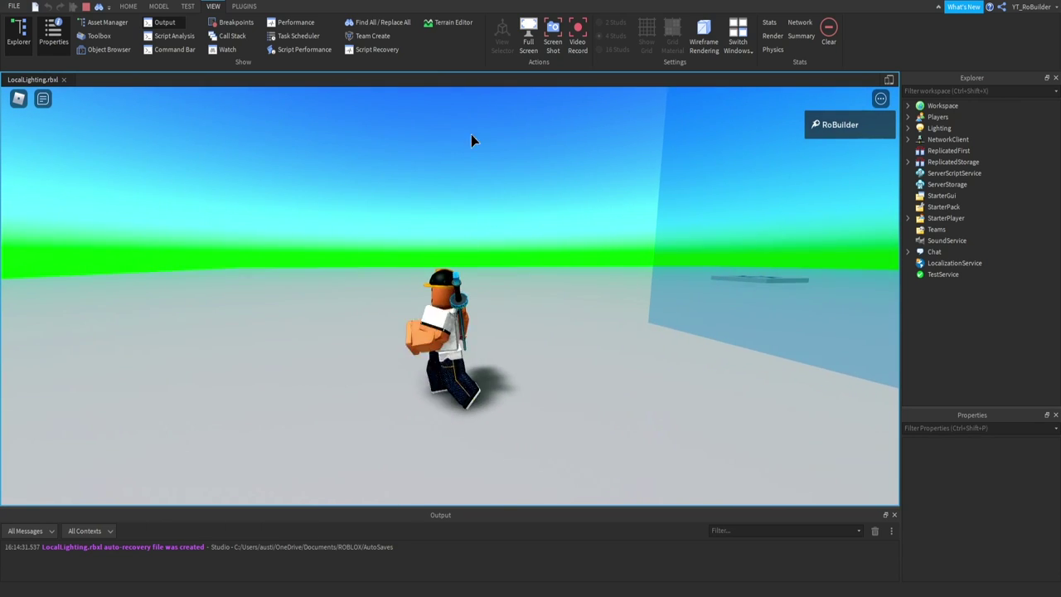
left_click(86, 7)
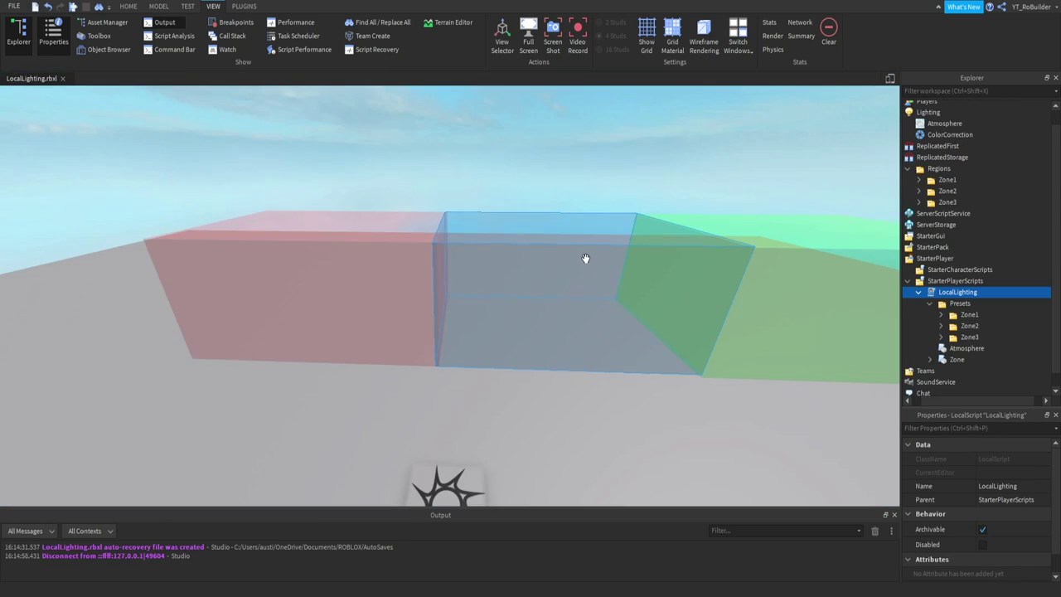
Duplicate the green zone block, move the copy beside the original and rotate it at an angle
scroll(585, 259, "down", 5)
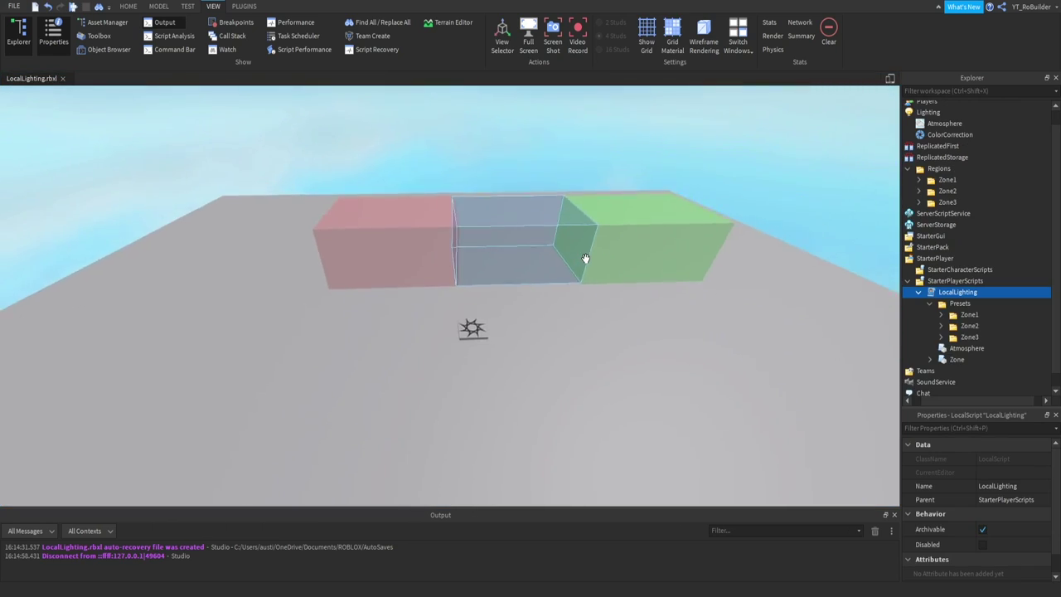
left_click(607, 250)
key("f")
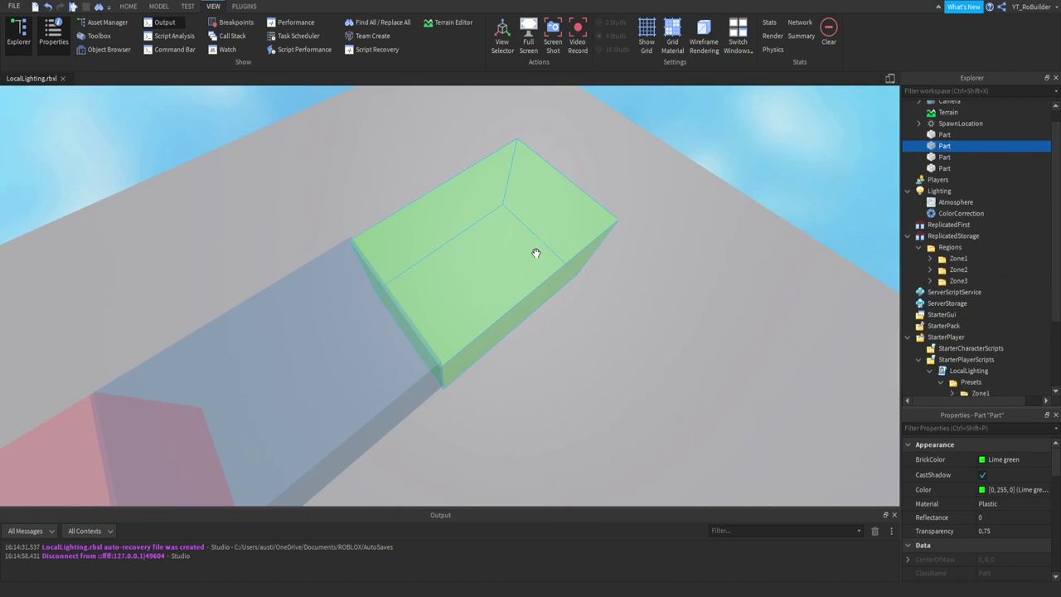
right_click_drag(520, 277, 520, 277)
left_click(126, 6)
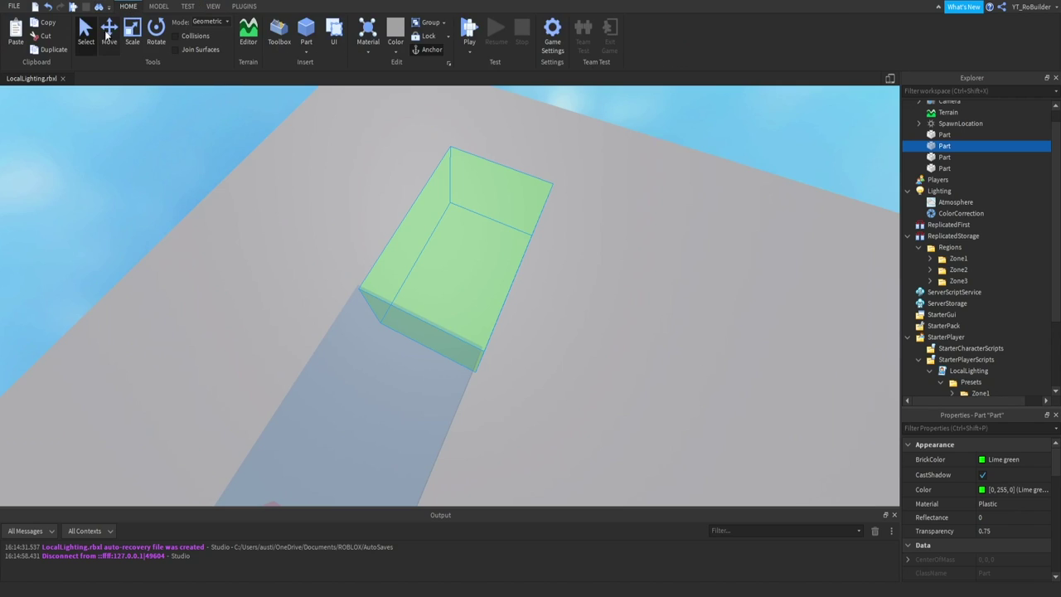
left_click(114, 35)
key("ctrl+d")
left_click_drag(497, 281, 426, 248)
left_click(156, 31)
left_click_drag(356, 266, 325, 253)
Duplicate the rotated green block, turn the new copy and position it over the far end of the original green zone
left_click(108, 30)
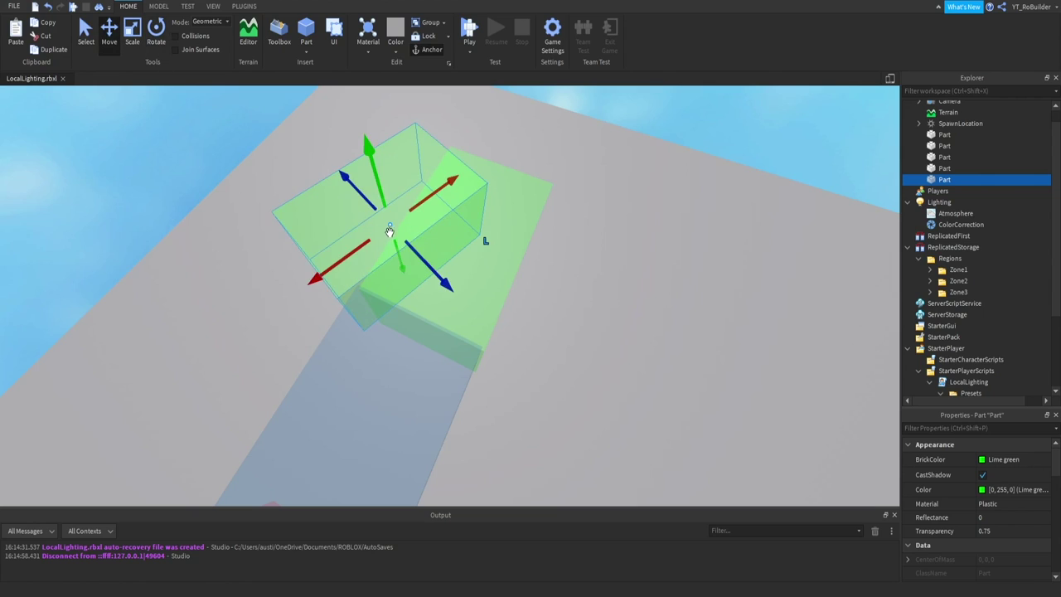
key("ctrl+d")
left_click_drag(390, 230, 537, 127)
key("ctrl+r")
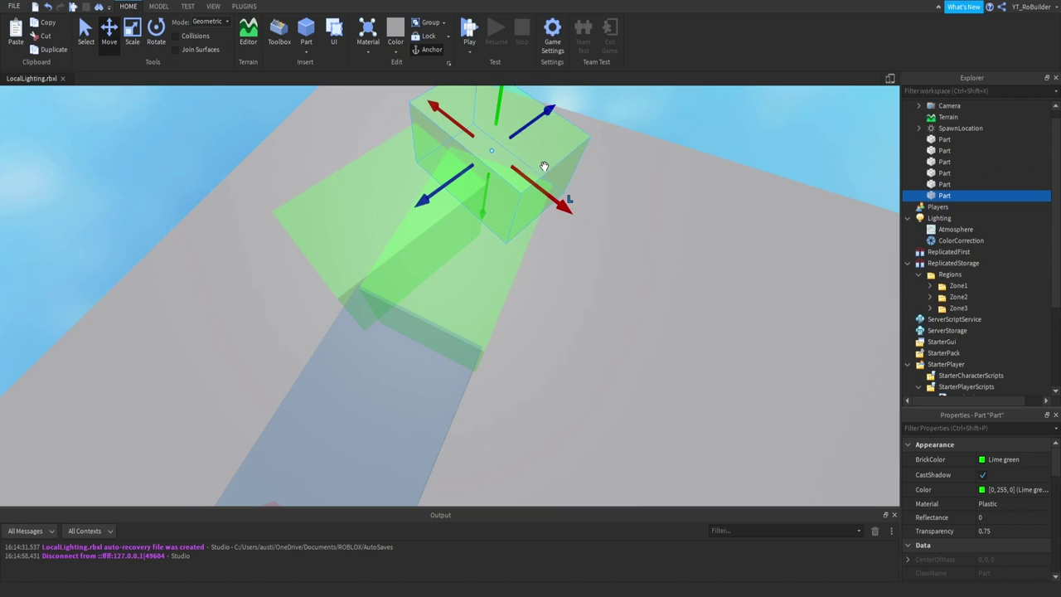
left_click_drag(537, 183, 585, 218)
left_click_drag(505, 219, 489, 232)
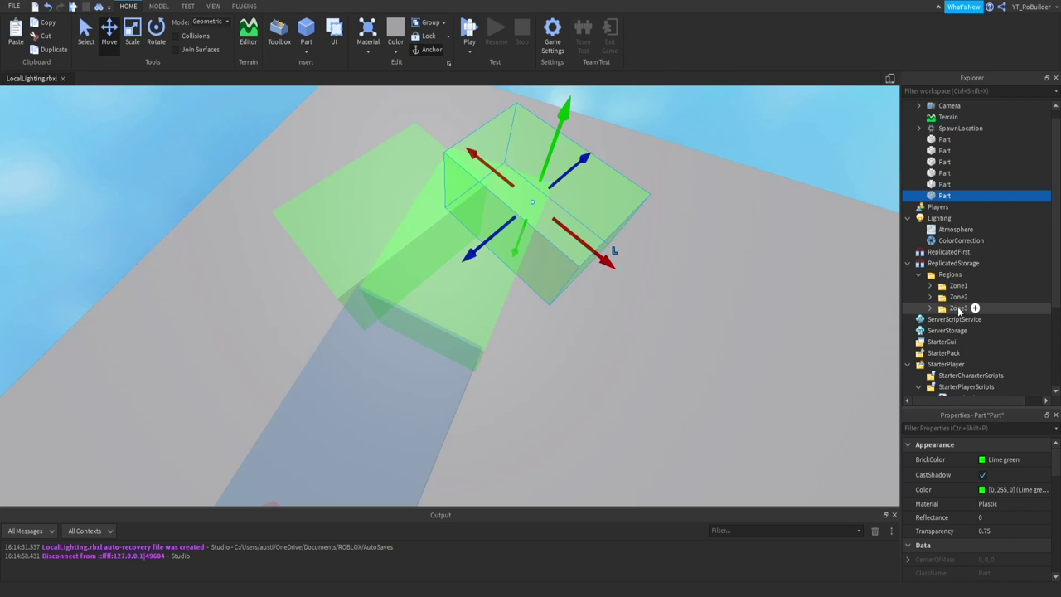
Delete the two angled green blocks that overlap the original green zone block
left_click(958, 308)
key("f")
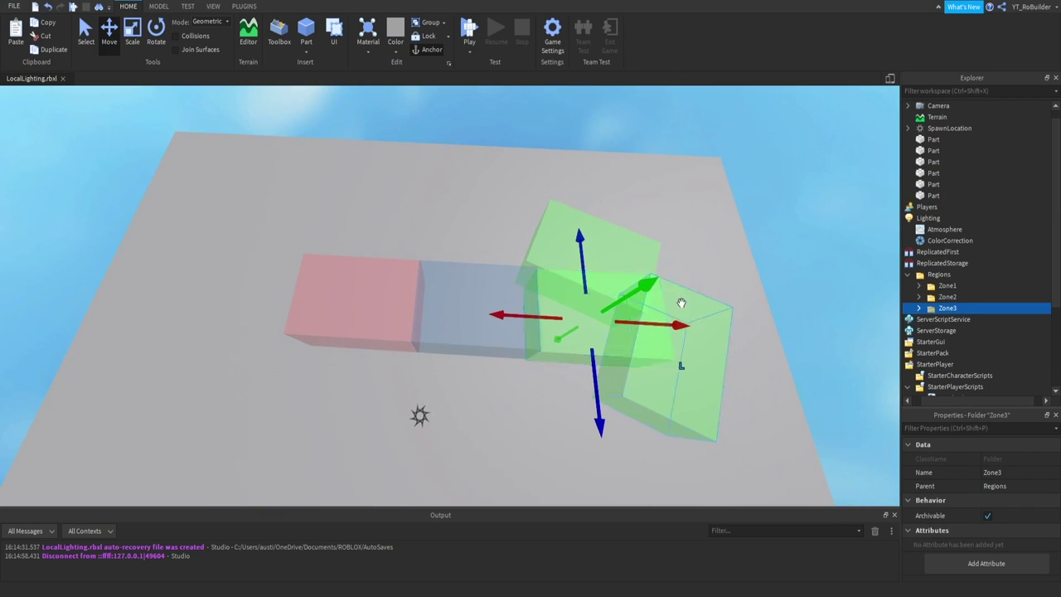
scroll(655, 378, "up", 10)
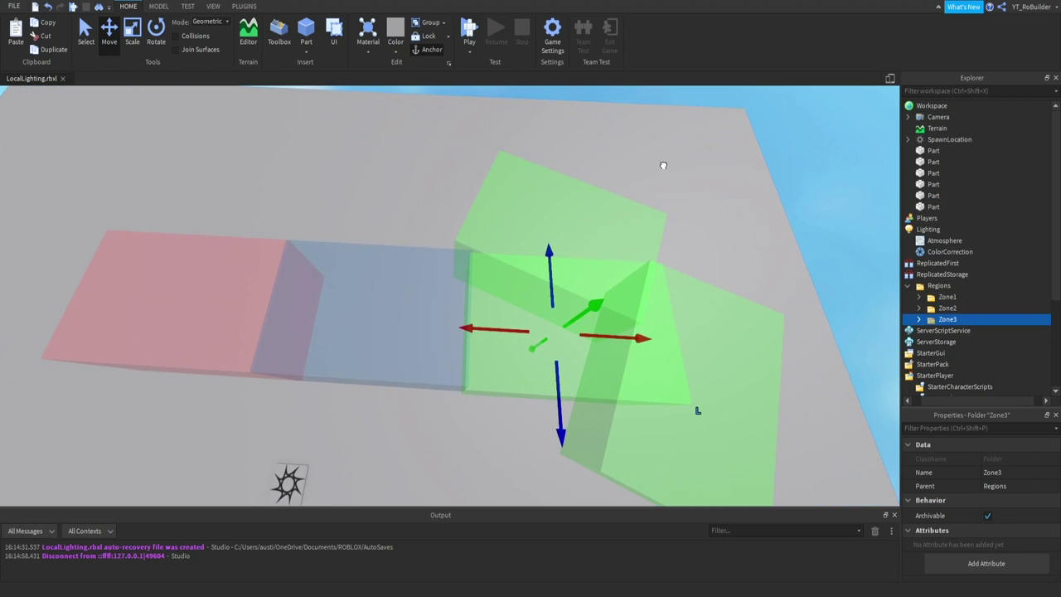
left_click(607, 239)
left_click(755, 347, "ctrl")
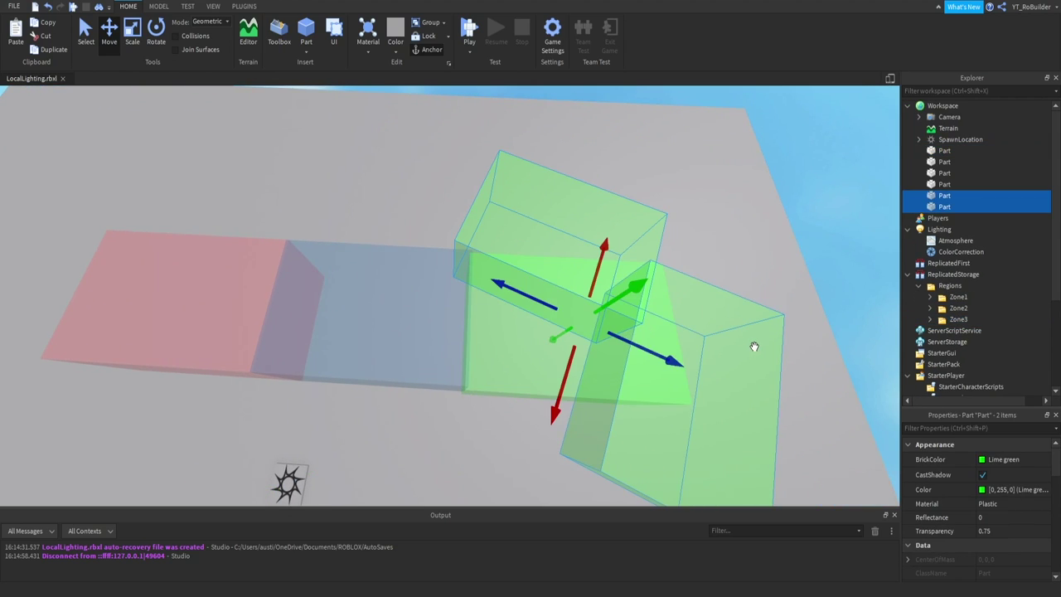
key("Delete")
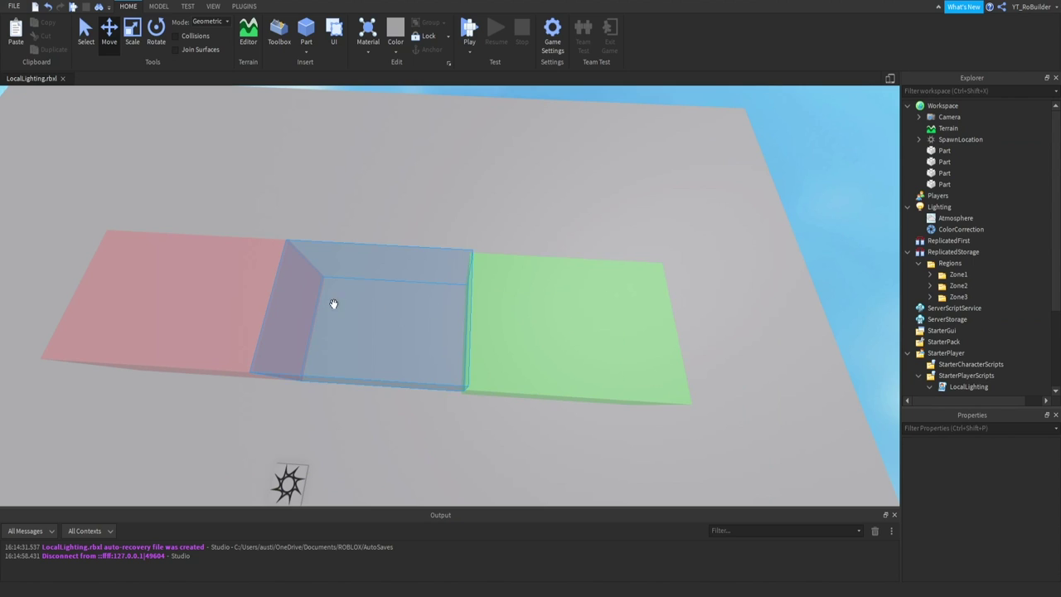
Delete the red, blue and green zone blocks from the workspace
scroll(543, 317, "up", 15)
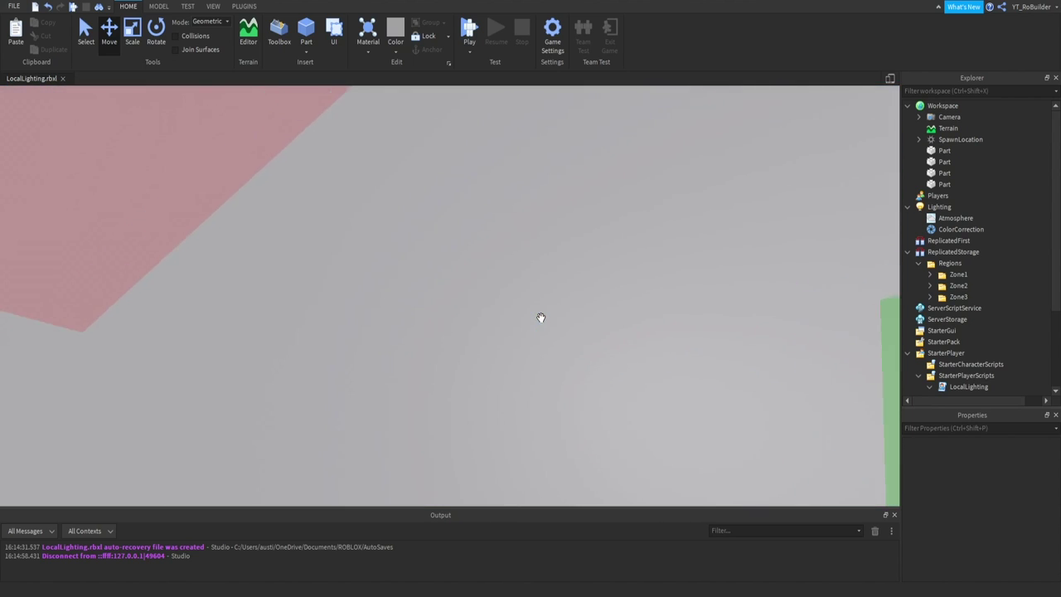
scroll(540, 318, "down", 15)
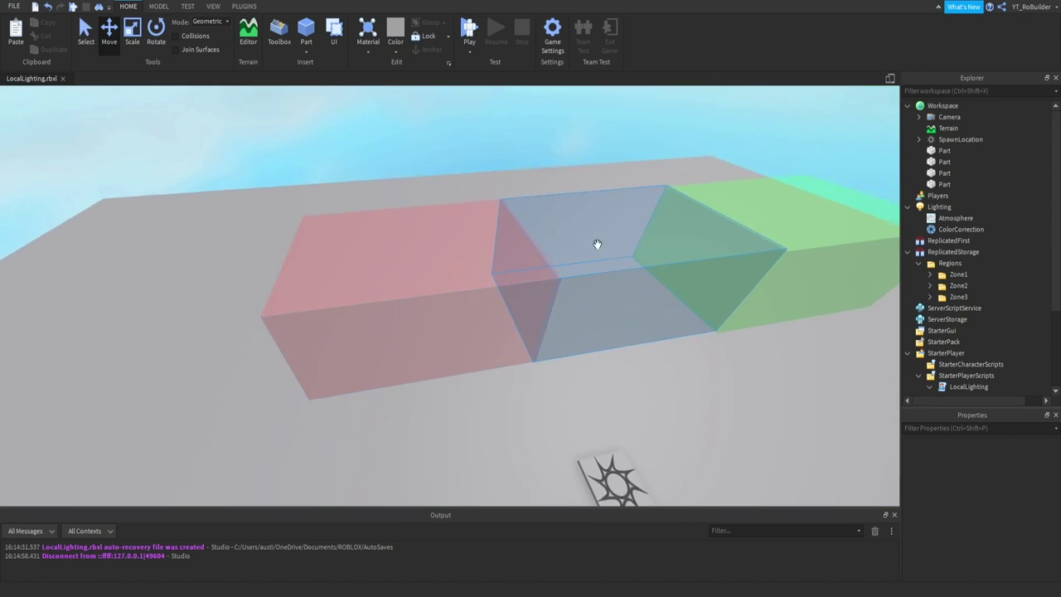
left_click(508, 277)
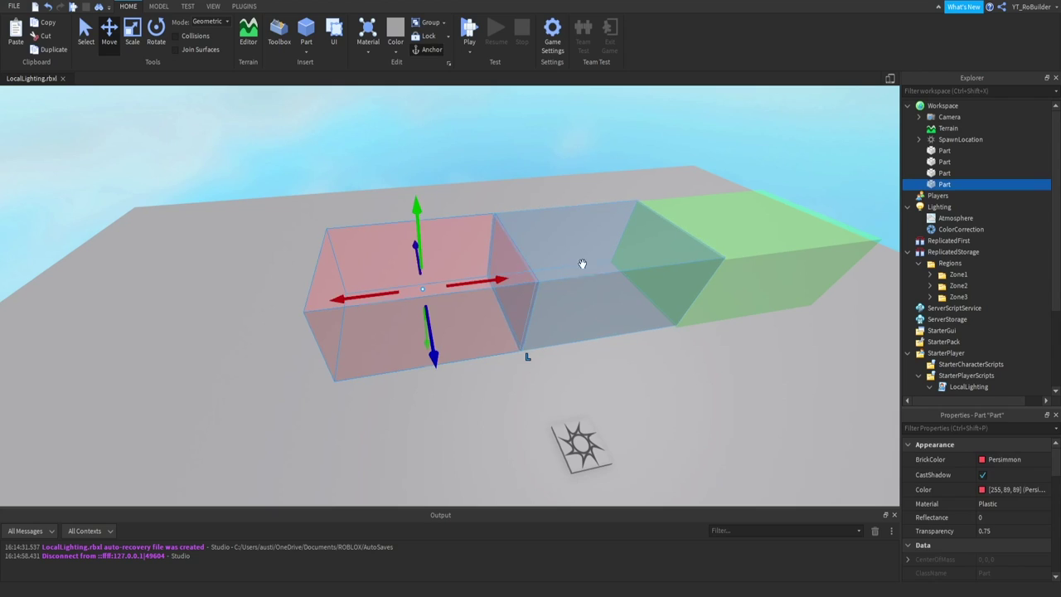
left_click(594, 260, "shift")
left_click(785, 229, "shift")
key("Delete")
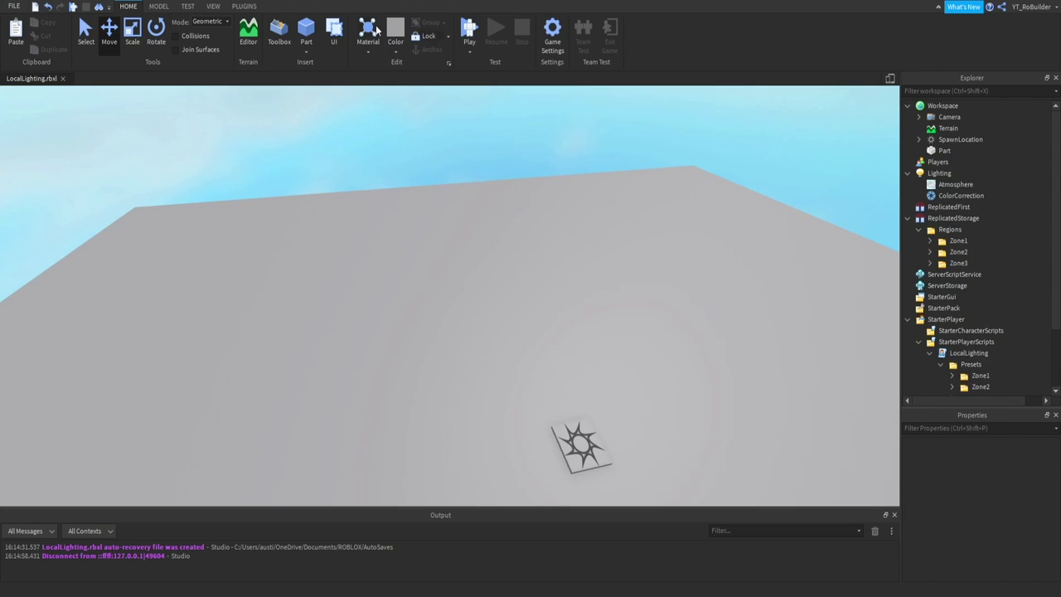
Playtest without the visible zone blocks, run the character across the baseplate to compare the lighting, and stop the playtest
left_click(74, 7)
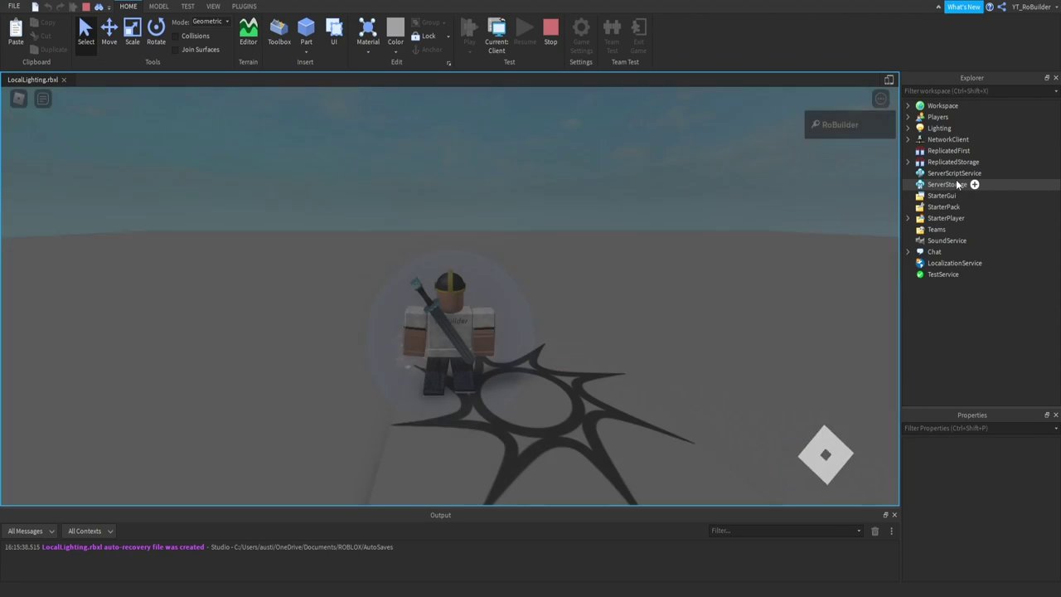
scroll(592, 288, "down", 8)
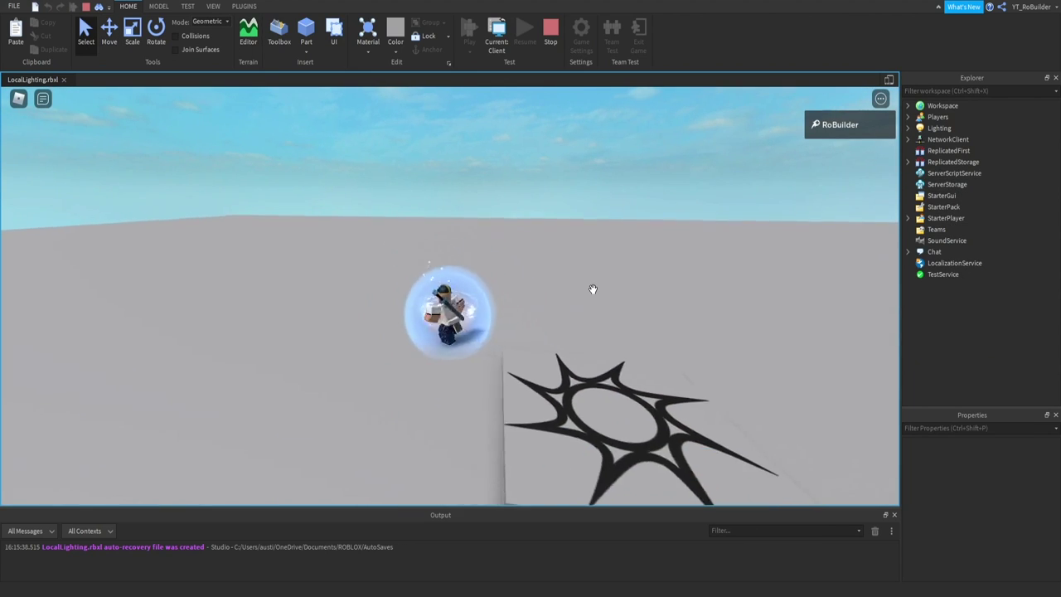
scroll(592, 286, "up", 5)
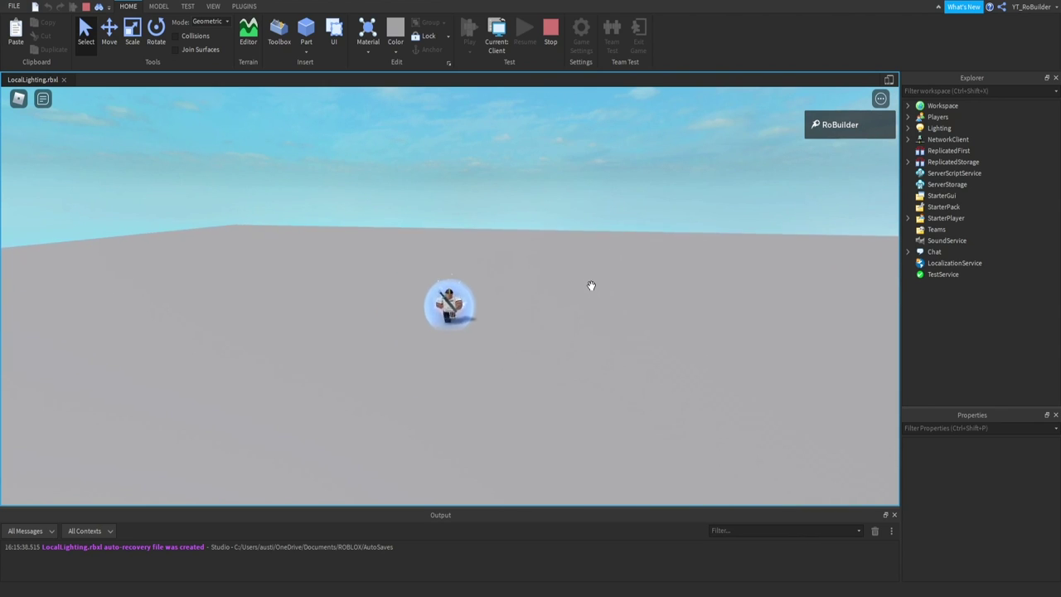
right_click_drag(589, 284, 589, 279)
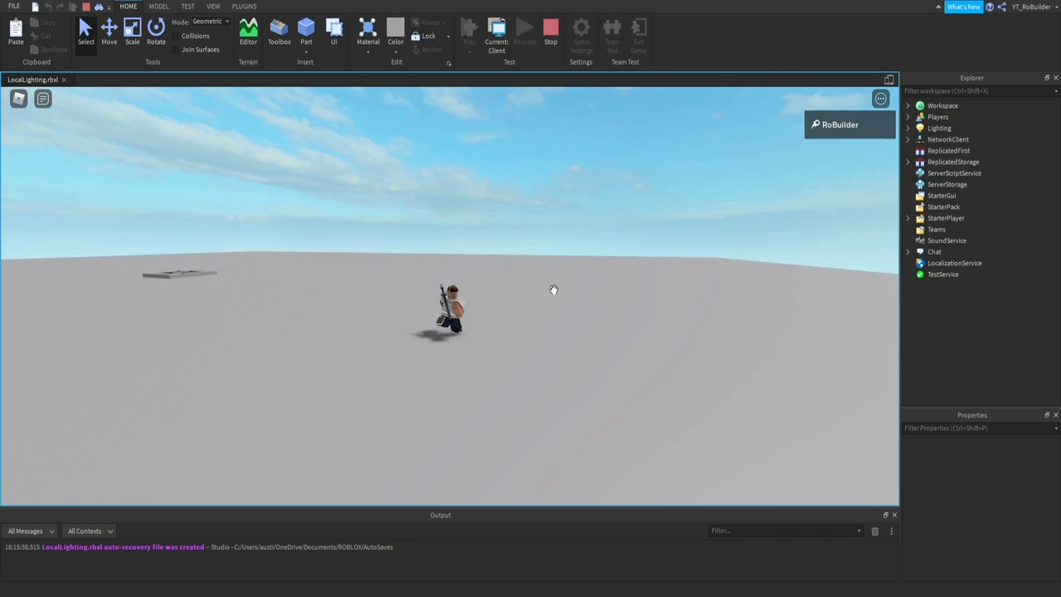
right_click_drag(554, 289, 435, 287)
key("s")
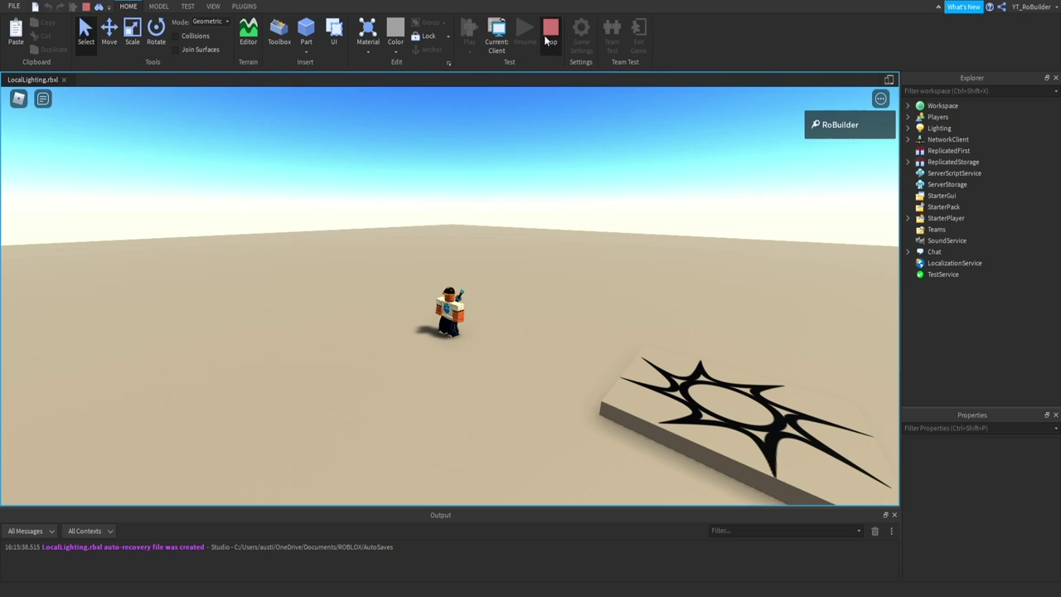
key("shift+F5")
Inspect the restored zone blocks up close where the red and blue ones meet
right_click_drag(556, 287, 547, 279)
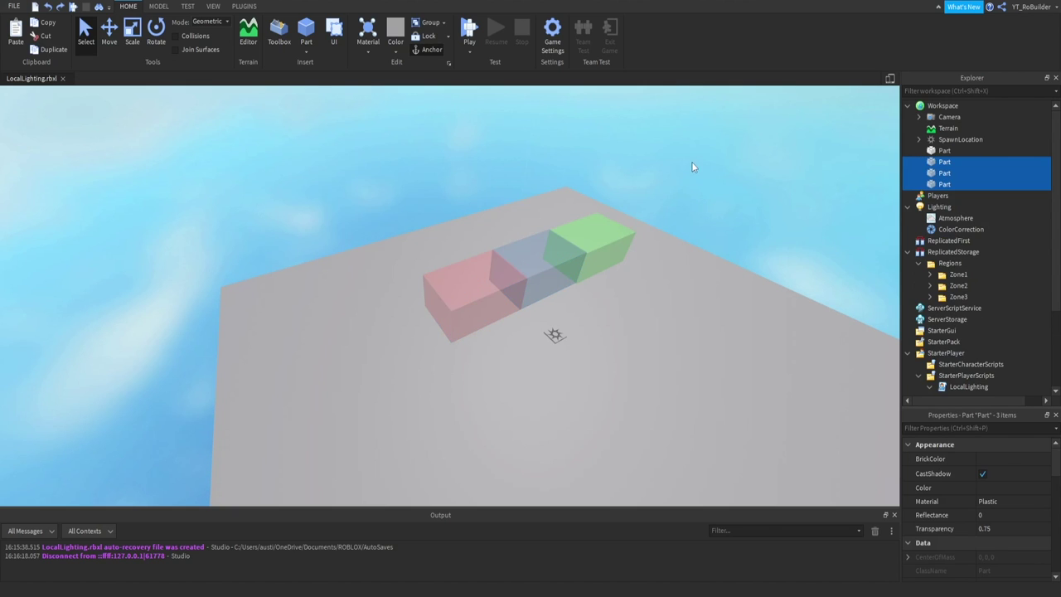
scroll(663, 198, "up", 5)
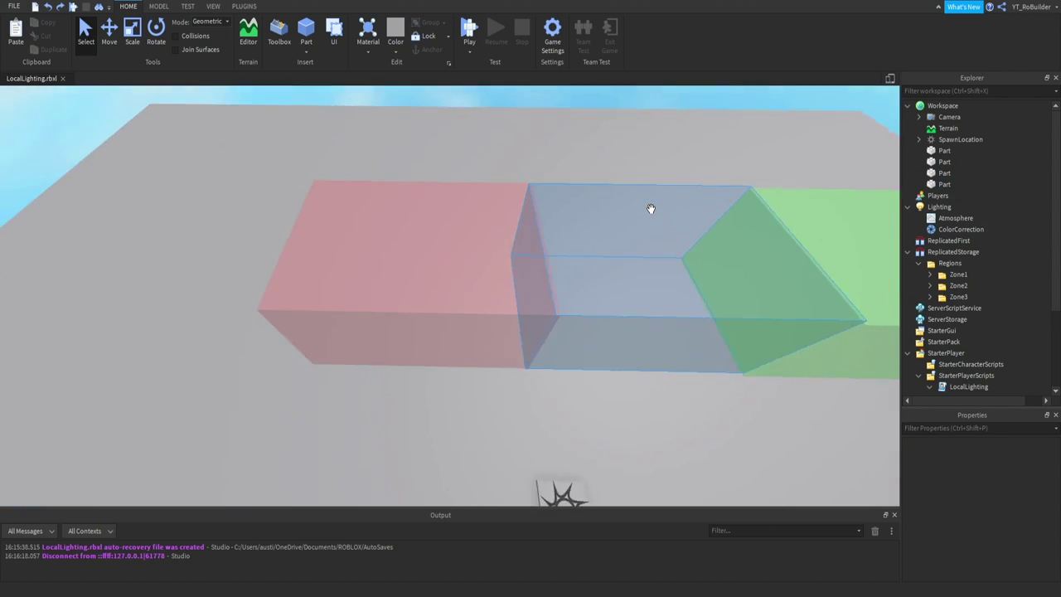
scroll(651, 208, "up", 8)
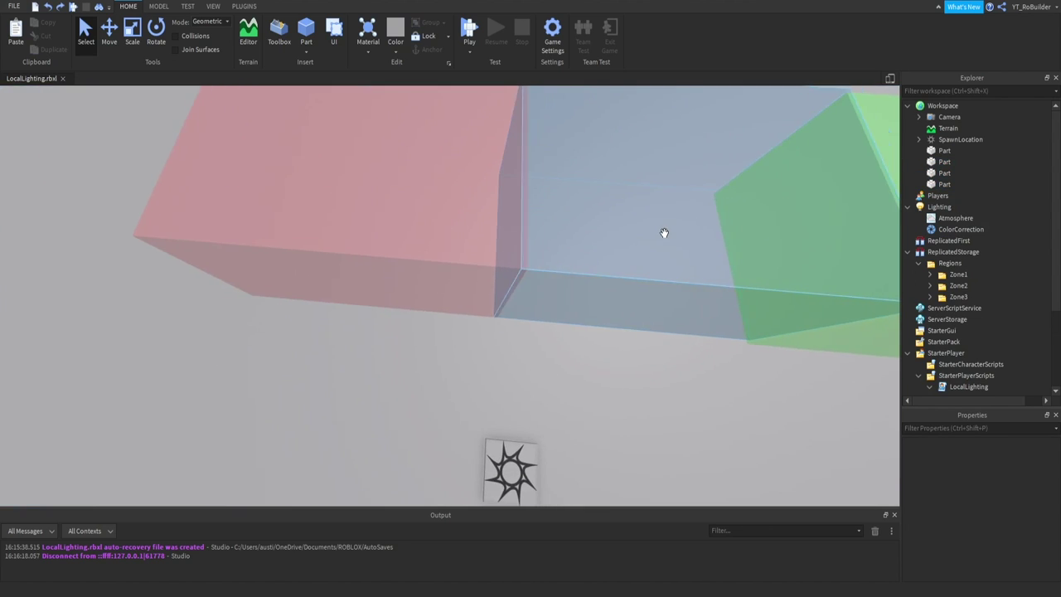
right_click_drag(588, 272, 583, 254)
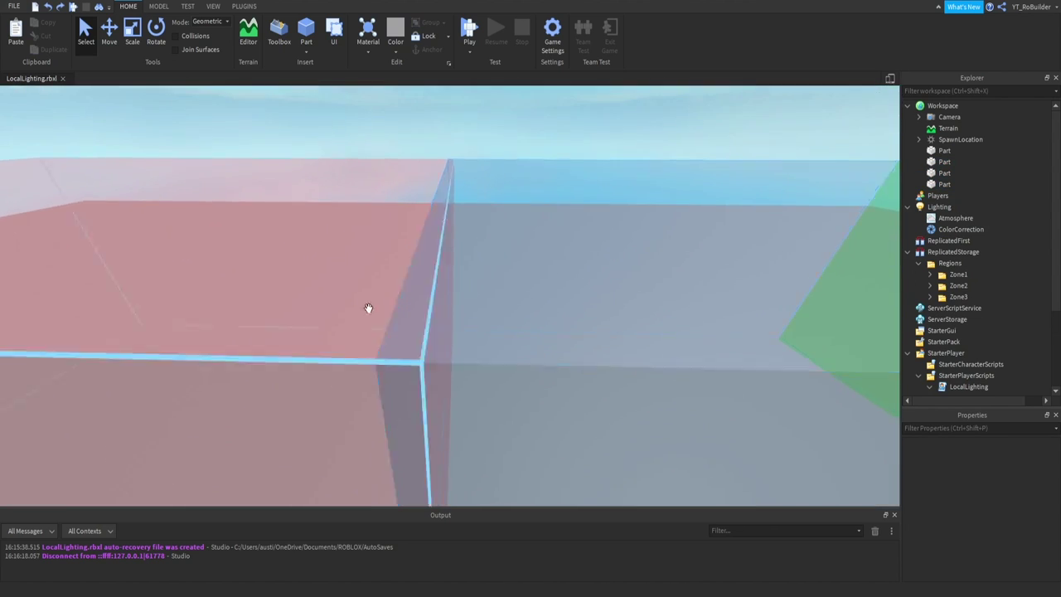
right_click_drag(476, 348, 477, 348)
key("w")
key("s")
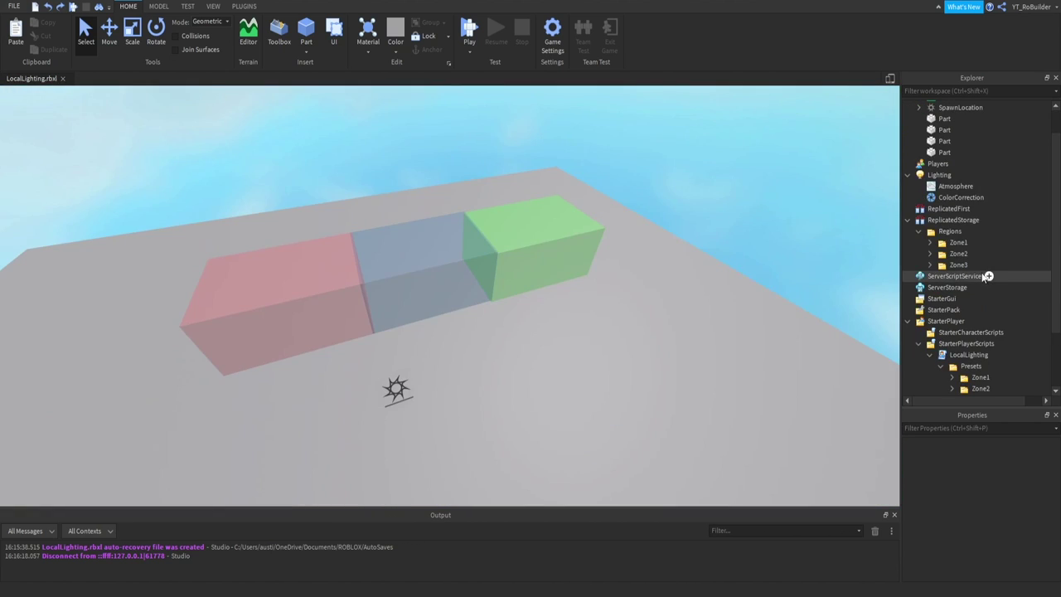
Expand the Zone1 region folder and compare its part with the red zone block in the workspace
scroll(983, 275, "down", 2)
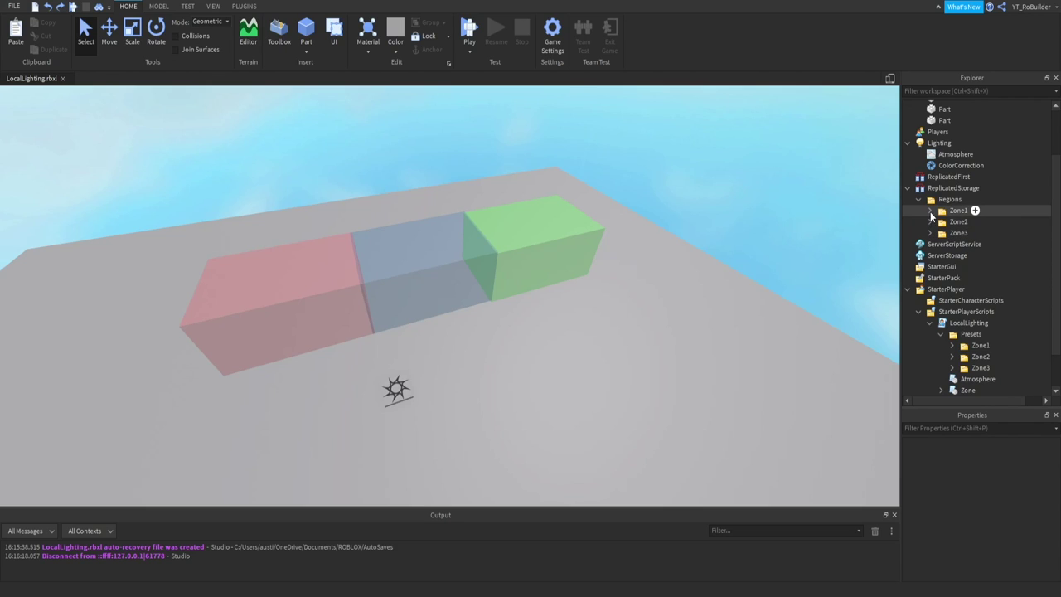
left_click(930, 213)
left_click(954, 231)
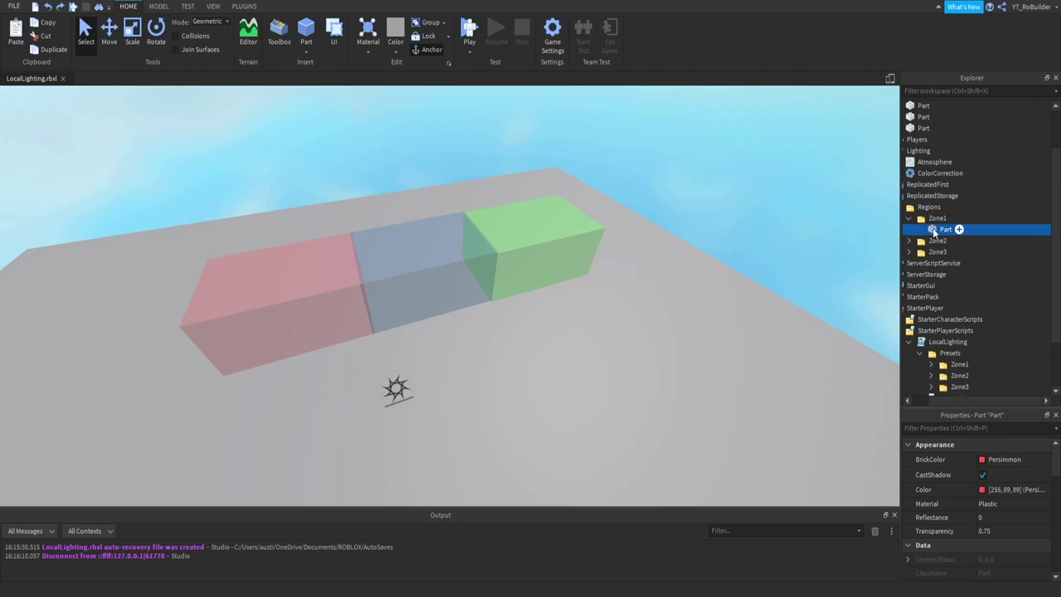
left_click(279, 287)
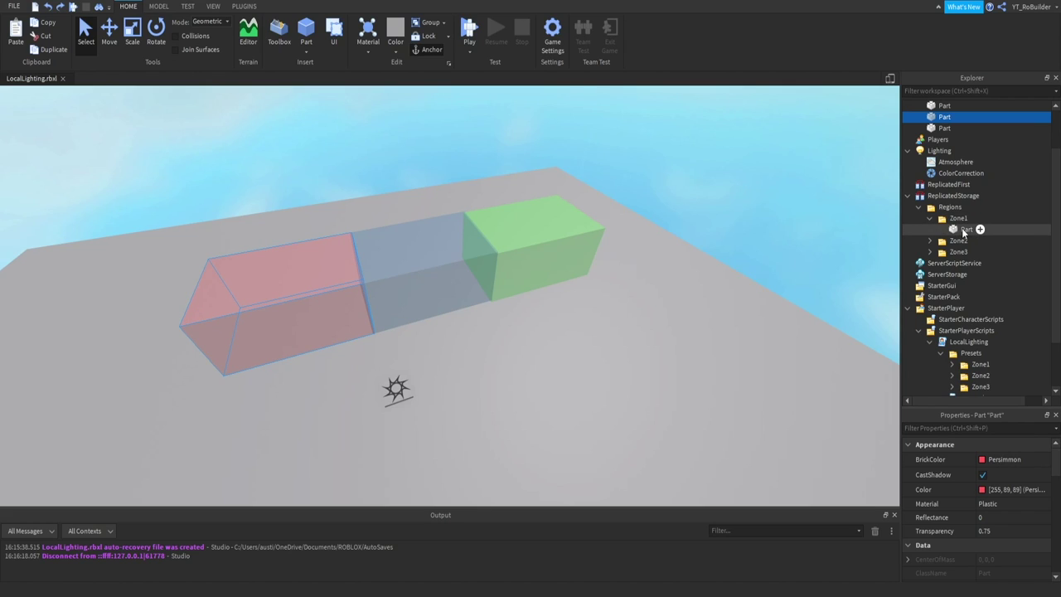
Duplicate the red zone block, move and rotate the copy, and duplicate that copy at a different angle
left_click(238, 298)
left_click(108, 34)
left_click_drag(291, 355, 192, 308)
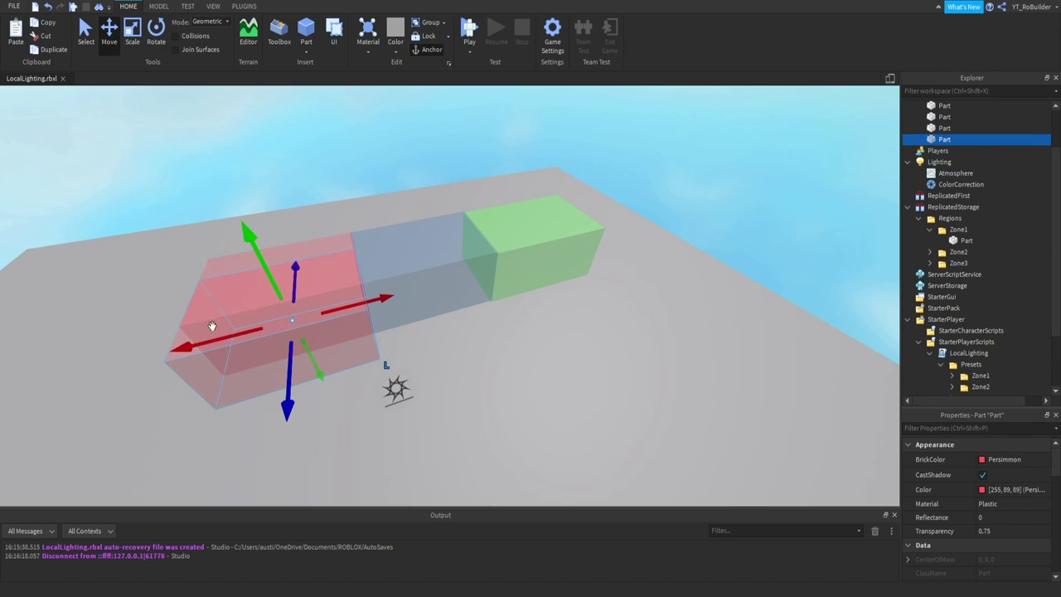
left_click(155, 31)
left_click_drag(349, 350, 215, 365)
key("ctrl+d")
left_click(109, 31)
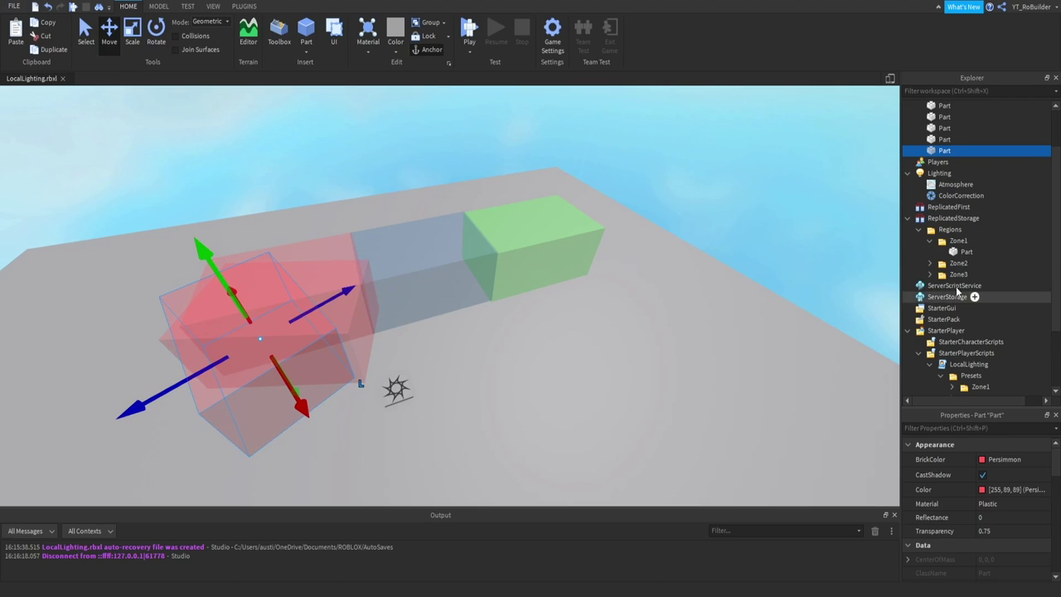
Undo the rotated and moved duplicates of the red zone block
key("ctrl+z")
key("ctrl+z")
key("ctrl+z")
key("ctrl+z")
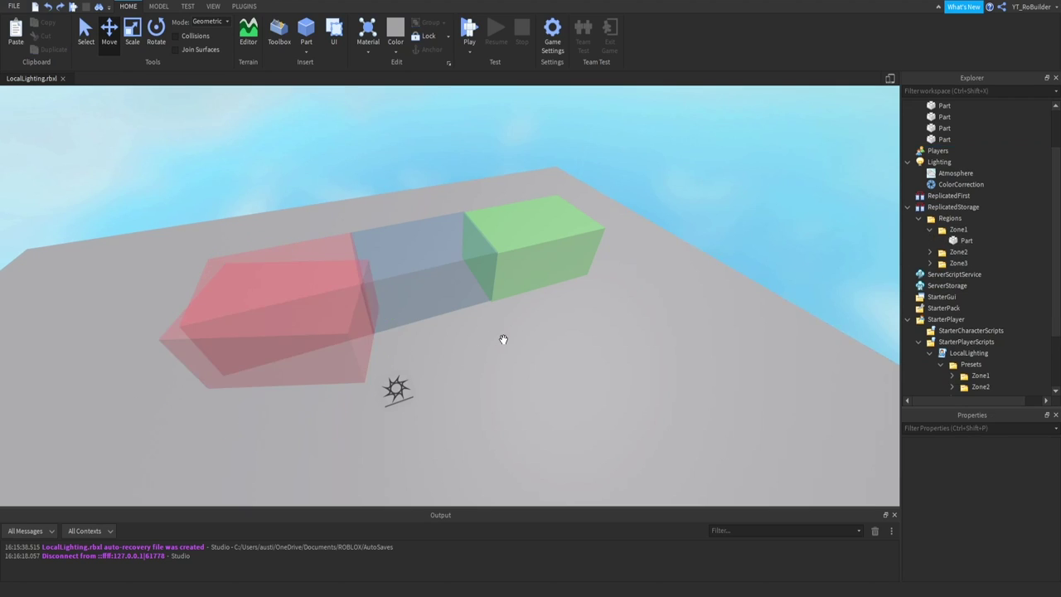
Expand the Zone1, Zone2 and Zone3 preset folders under LocalLighting and examine the lighting effects stored in each
scroll(930, 217, "down", 1)
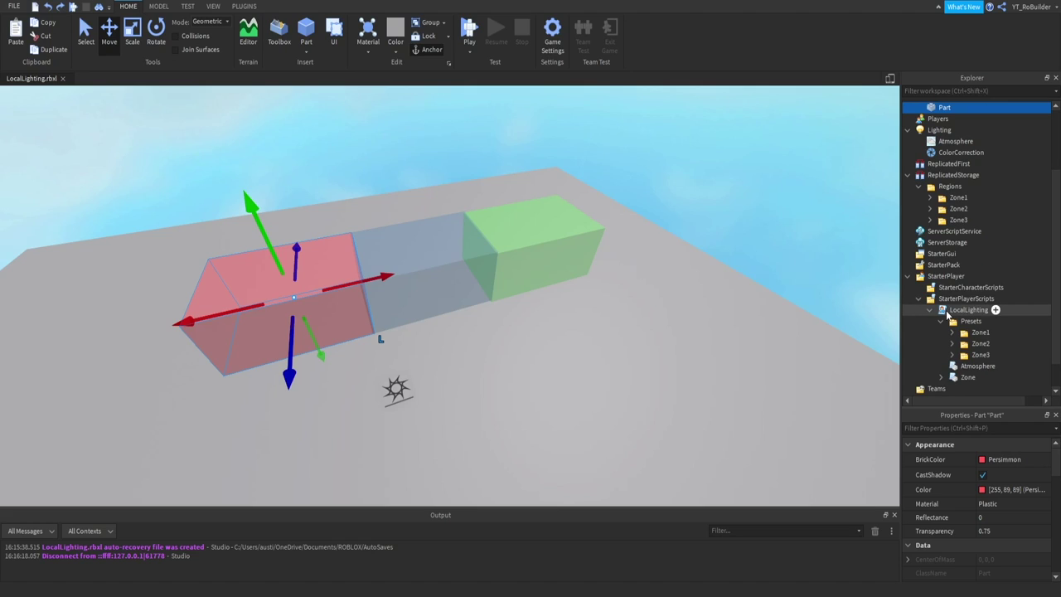
scroll(980, 313, "down", 1)
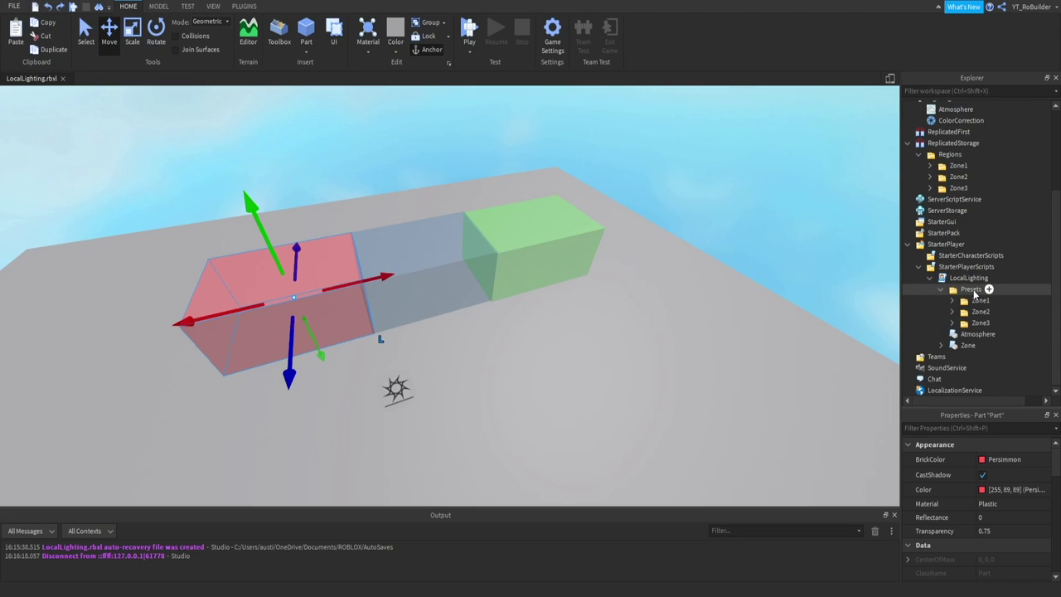
left_click(952, 300)
scroll(953, 315, "down", 1)
left_click(951, 322)
left_click(952, 311)
scroll(974, 274, "down", 2)
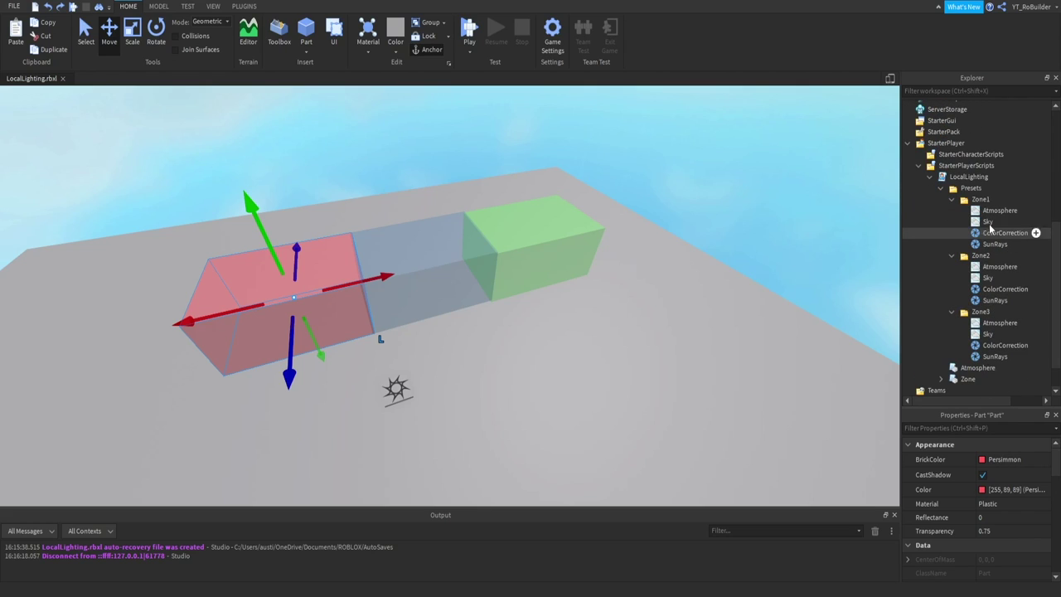
left_click(995, 211)
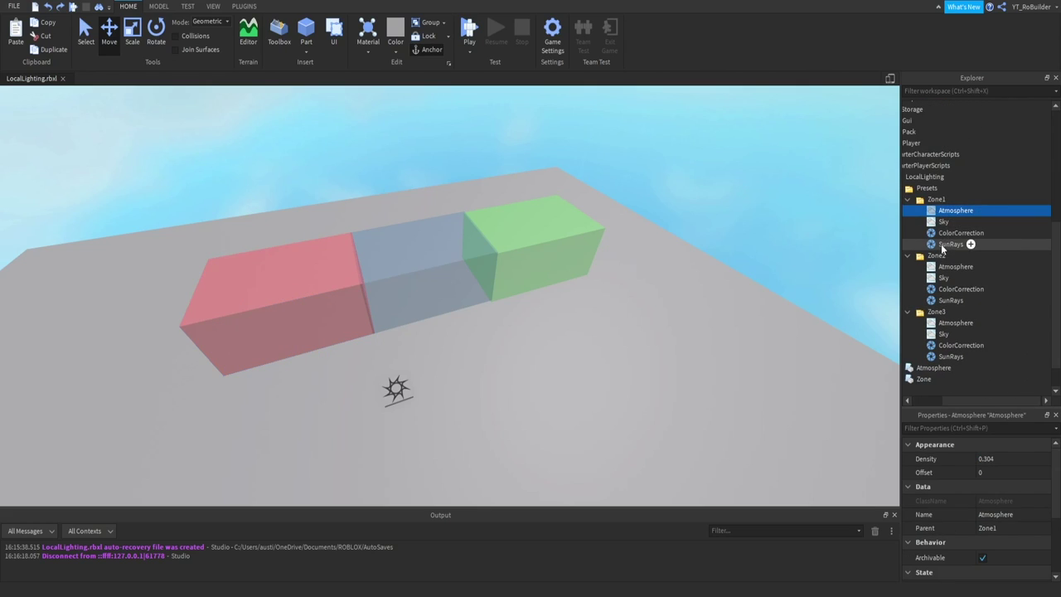
left_click(922, 200)
scroll(966, 240, "down", 1)
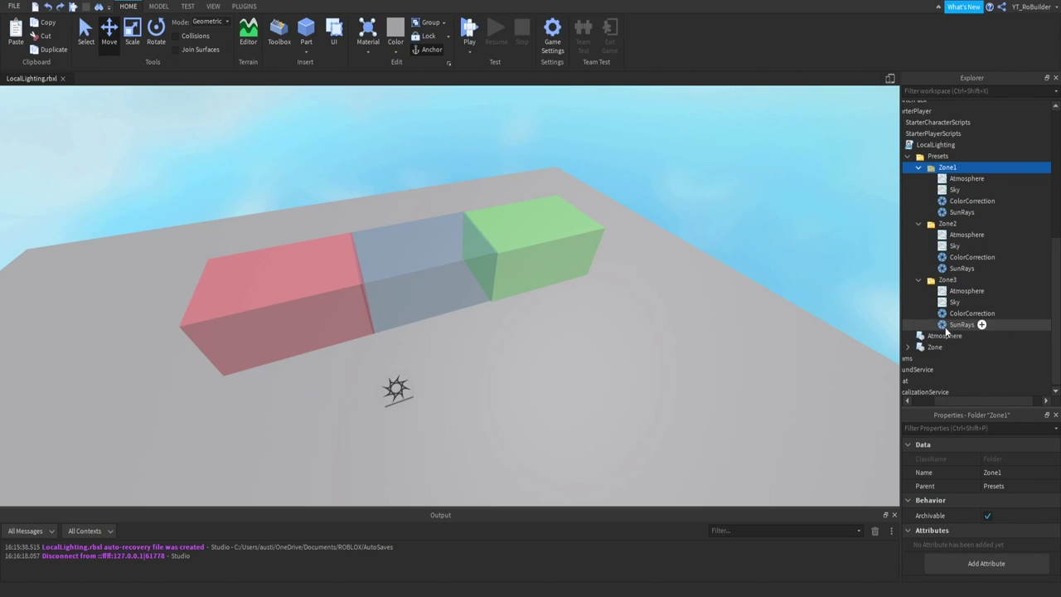
Select the LocalLighting script, collapse its Presets folder, and open its Atmosphere module to read through the code
left_click(935, 145)
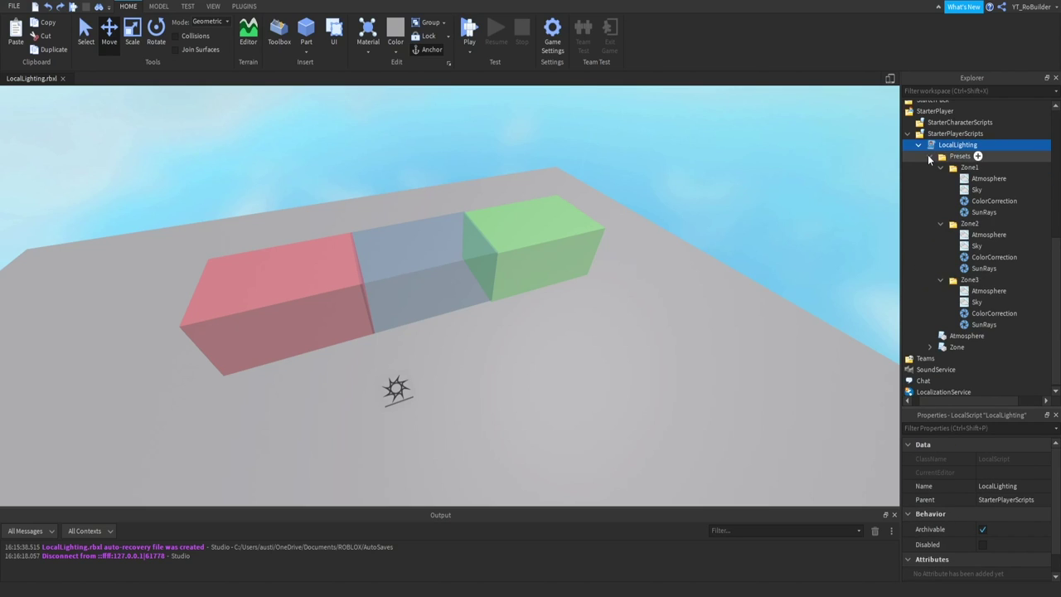
left_click(930, 157)
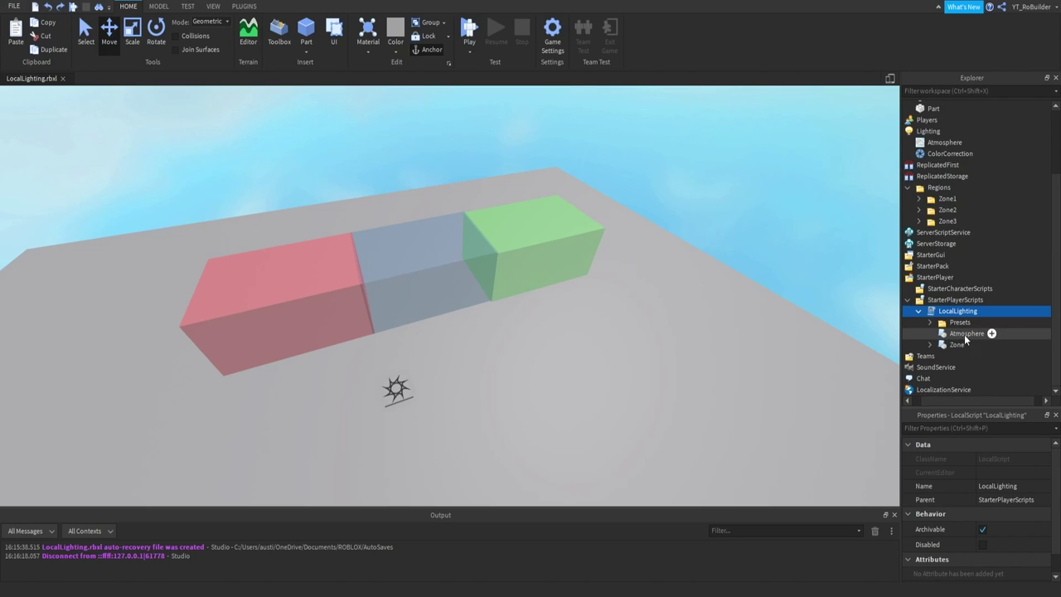
double_click(966, 334)
scroll(292, 215, "up", 10)
scroll(292, 216, "down", 6)
scroll(293, 216, "down", 10)
scroll(293, 215, "up", 17)
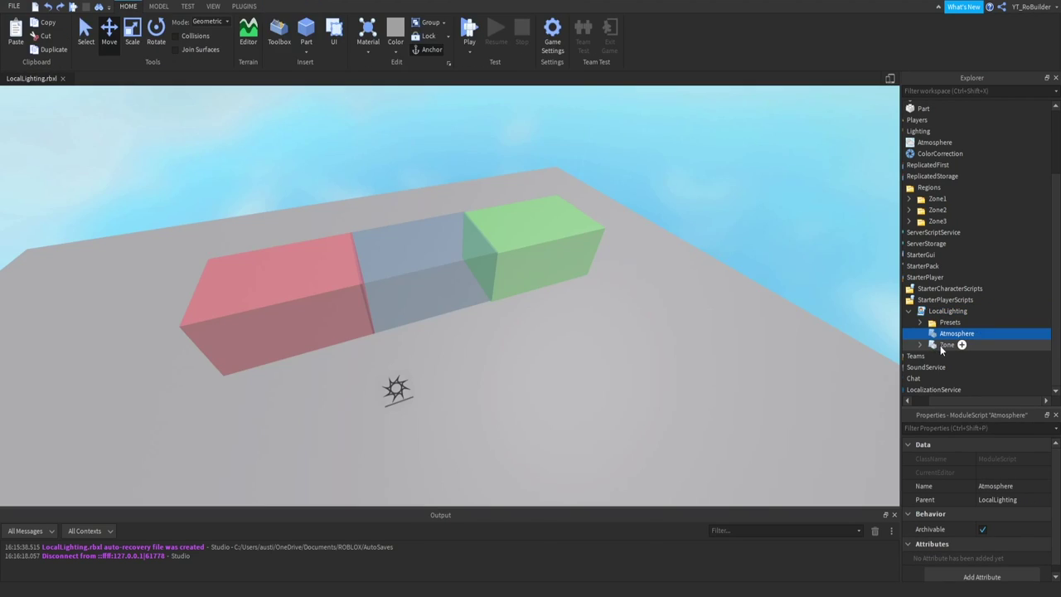
Expand the Zone module to view its child modules, open its script, read through the code and close it
left_click(945, 344)
left_click(919, 344)
scroll(920, 345, "down", 3)
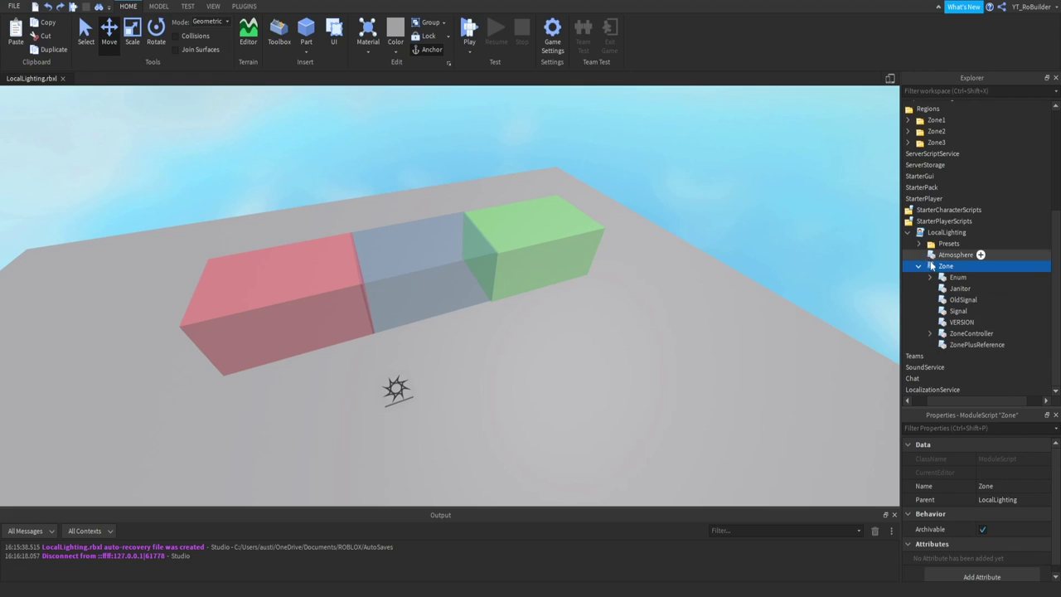
double_click(945, 266)
scroll(401, 261, "down", 20)
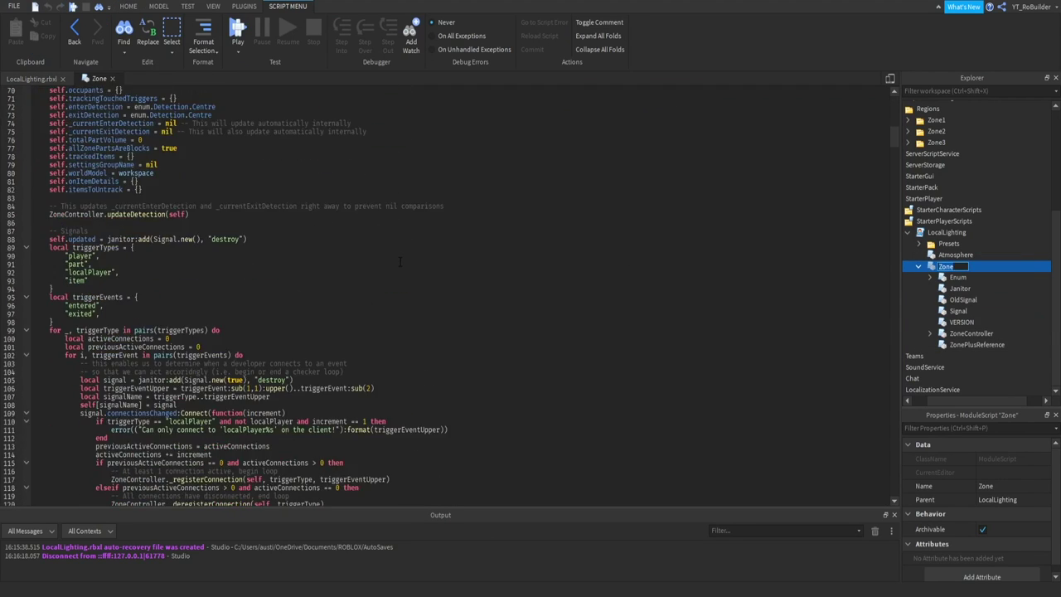
scroll(400, 262, "down", 8)
scroll(398, 259, "up", 20)
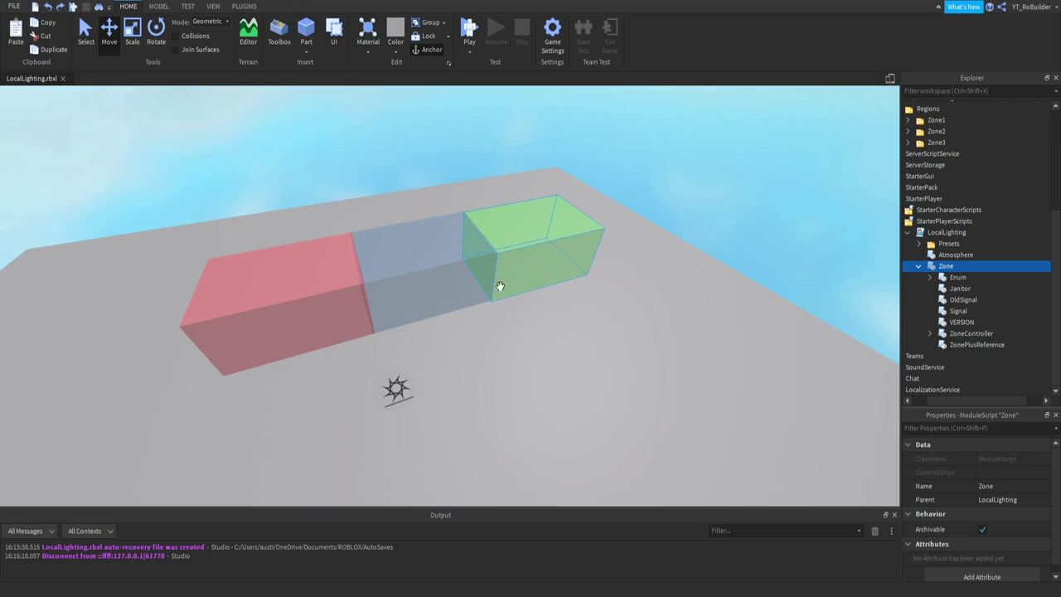
Collapse the StarterPlayerScripts, ReplicatedStorage, Lighting and Workspace branches of the object tree and clear the selection
scroll(500, 284, "down", 5)
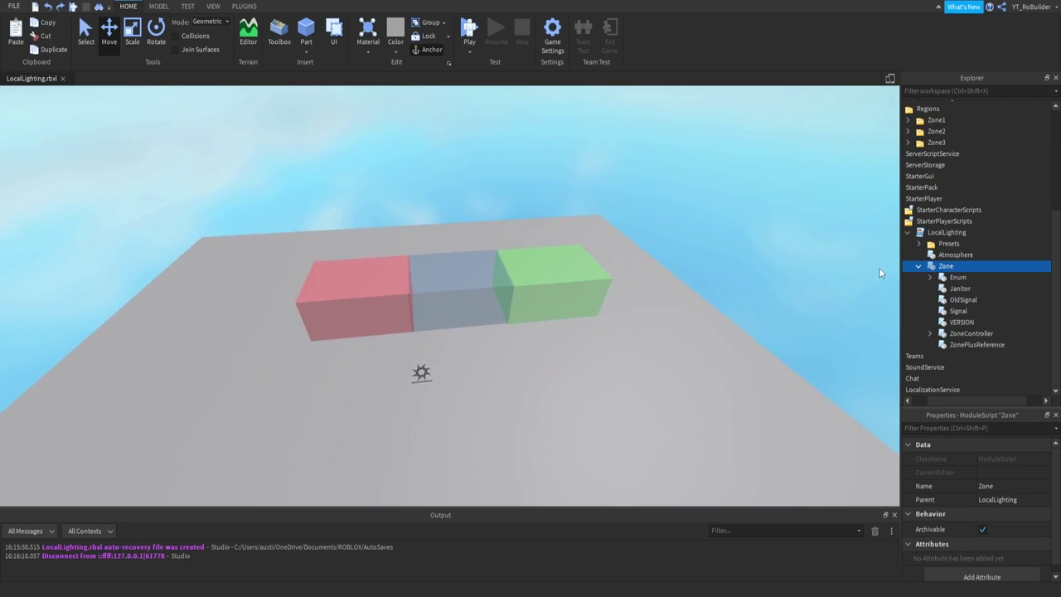
double_click(950, 222)
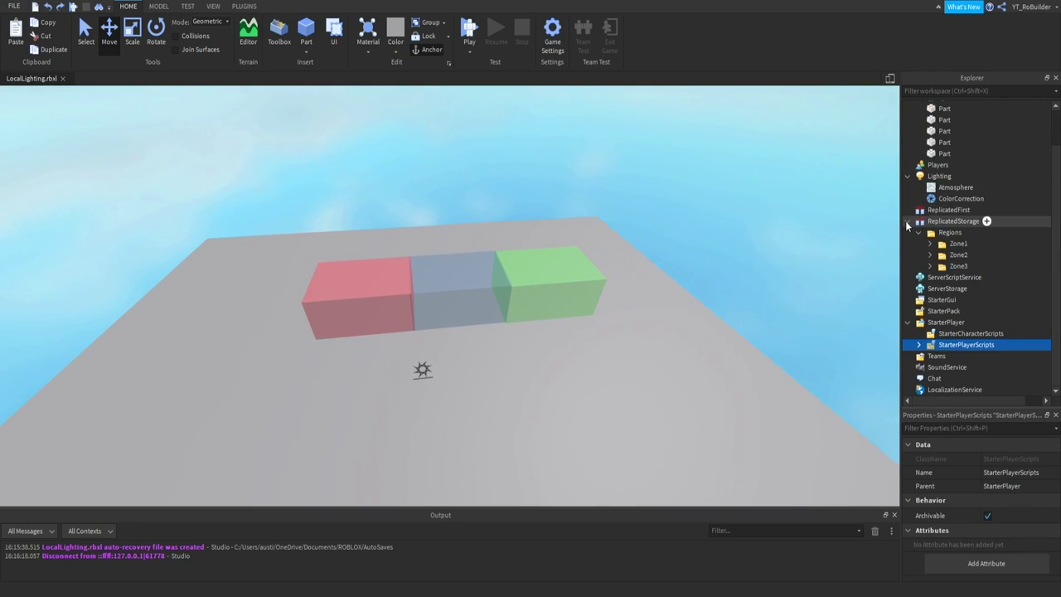
left_click(907, 222)
left_click(906, 218)
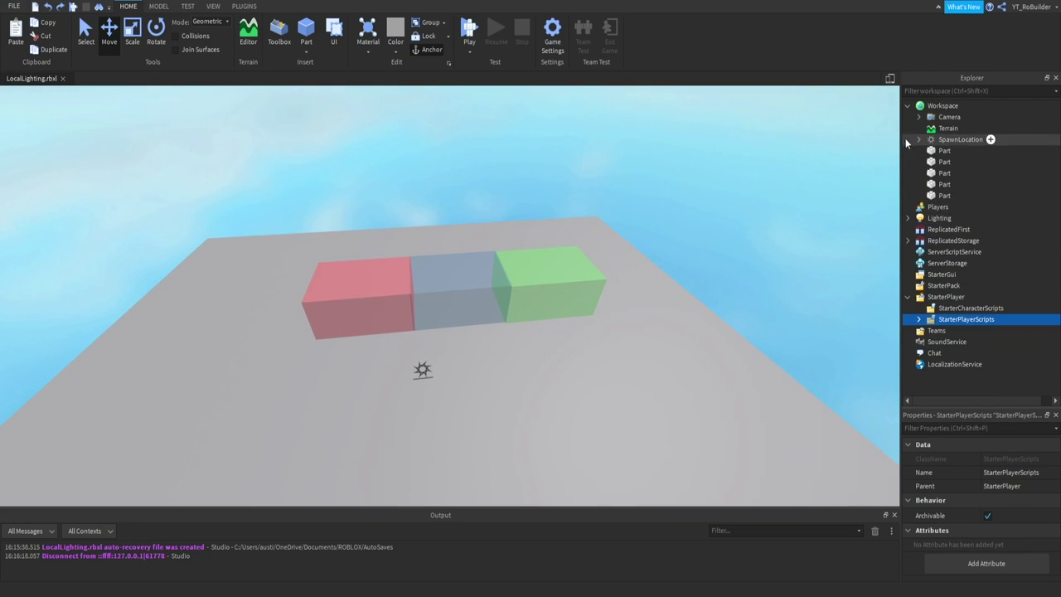
left_click(907, 105)
left_click(698, 216)
Examine the red, blue and green zone blocks by flying the camera through and around them
scroll(524, 340, "up", 3)
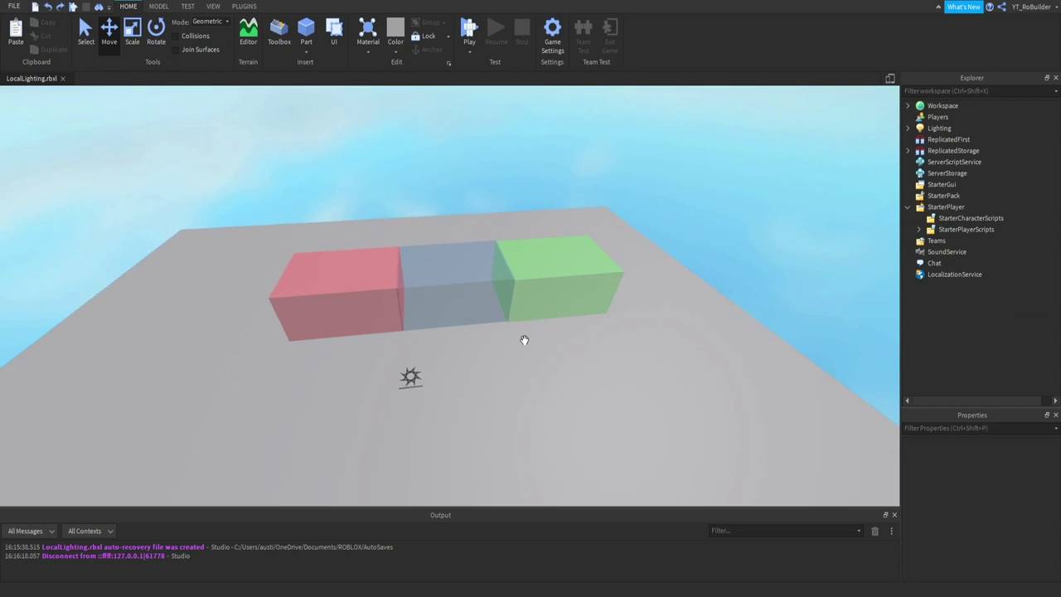
scroll(524, 340, "up", 10)
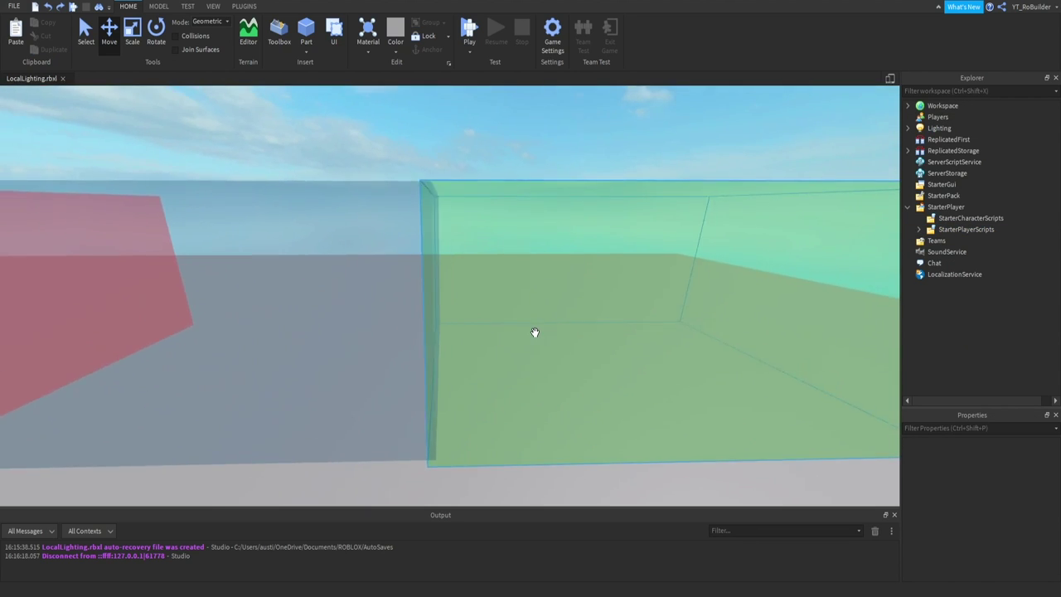
scroll(535, 332, "up", 10)
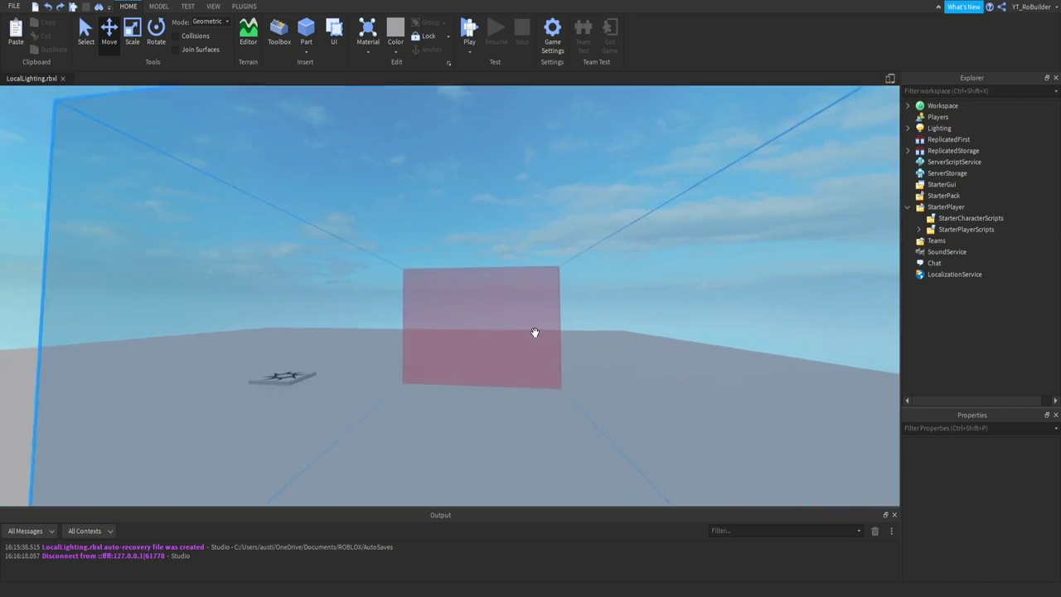
key("w")
right_click_drag(535, 332, 534, 333)
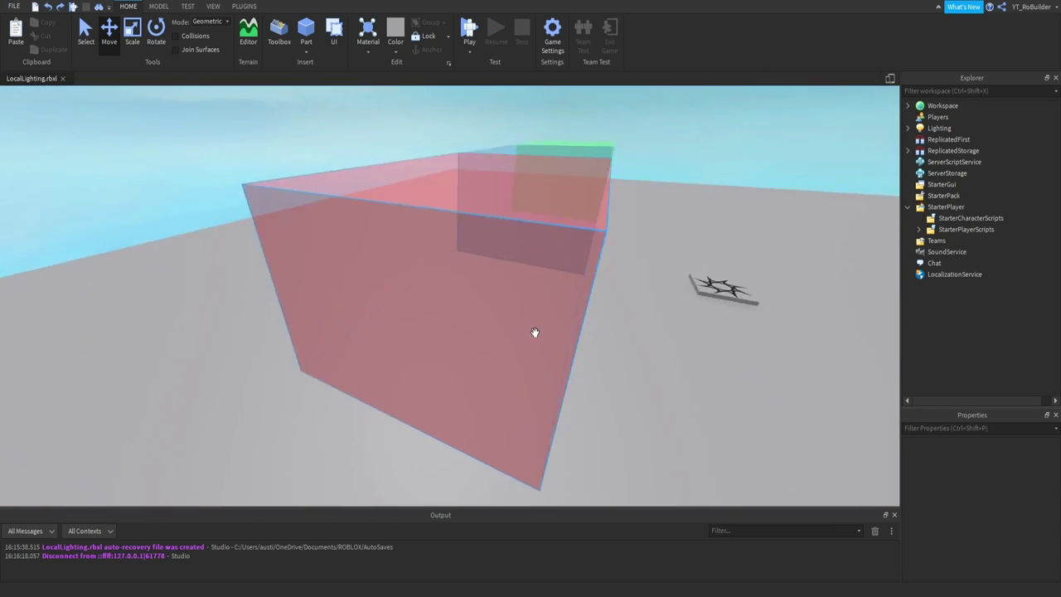
scroll(535, 332, "down", 10)
scroll(535, 332, "up", 8)
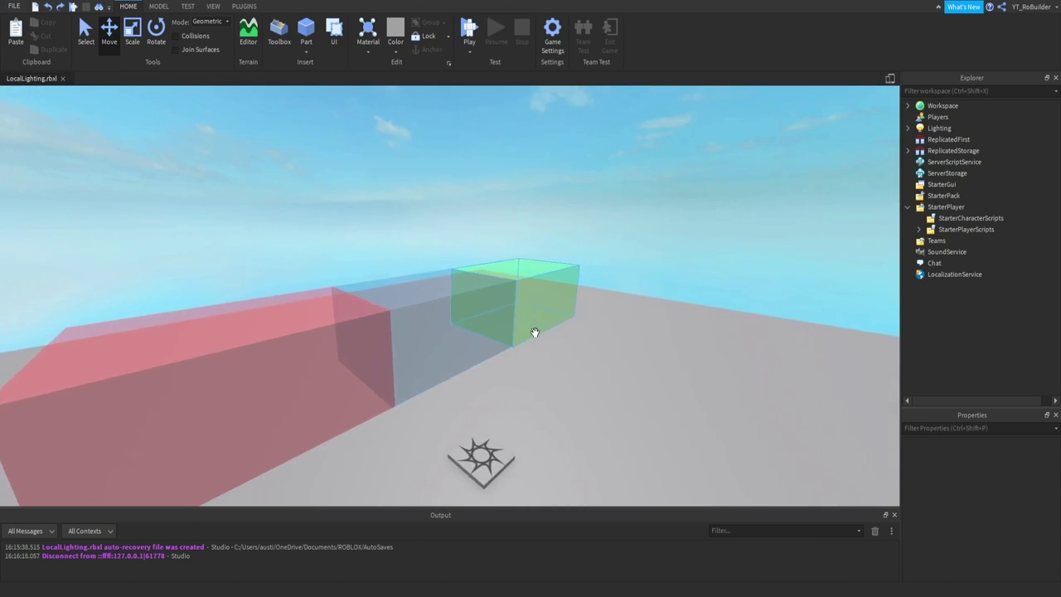
key("d")
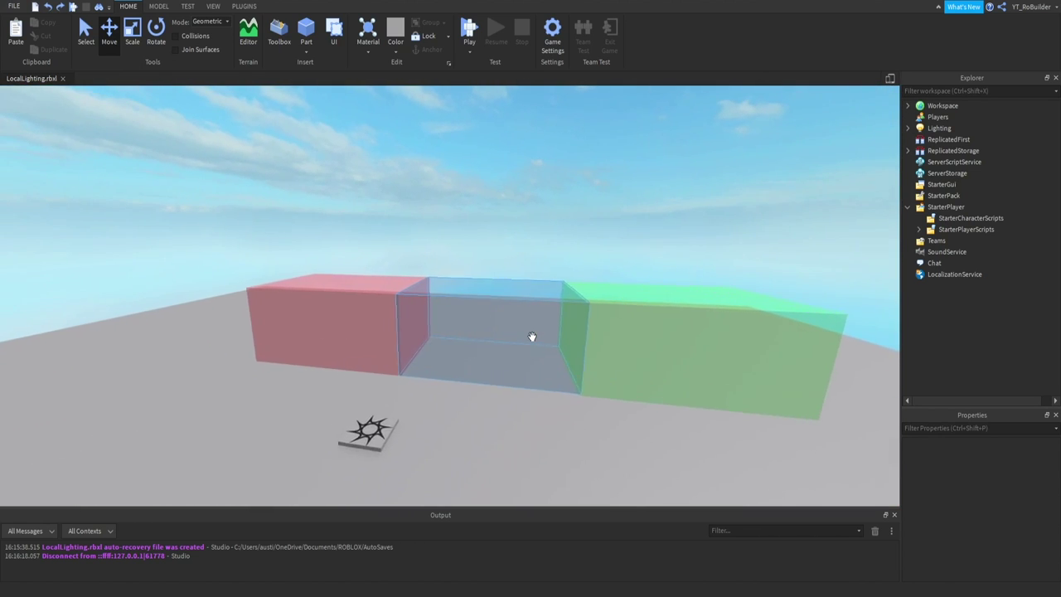